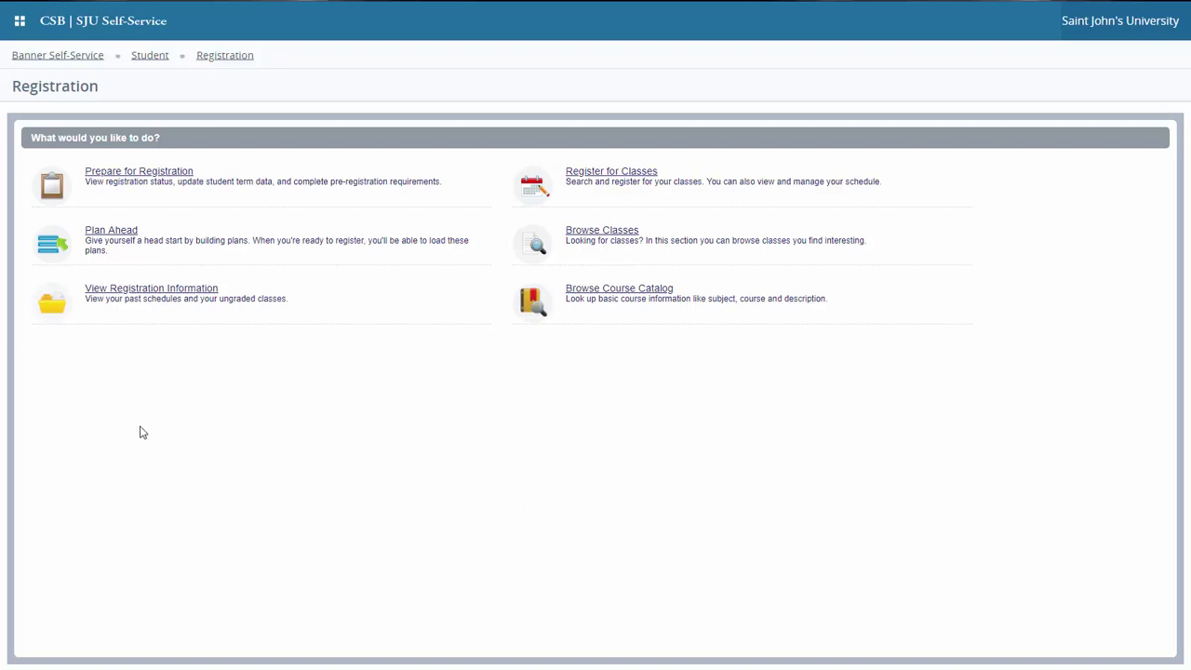
Open Plan Ahead and enter the network username on the sign-in page, moving on to the password.
{"action": "left_click", "coordinate": [113, 232]}
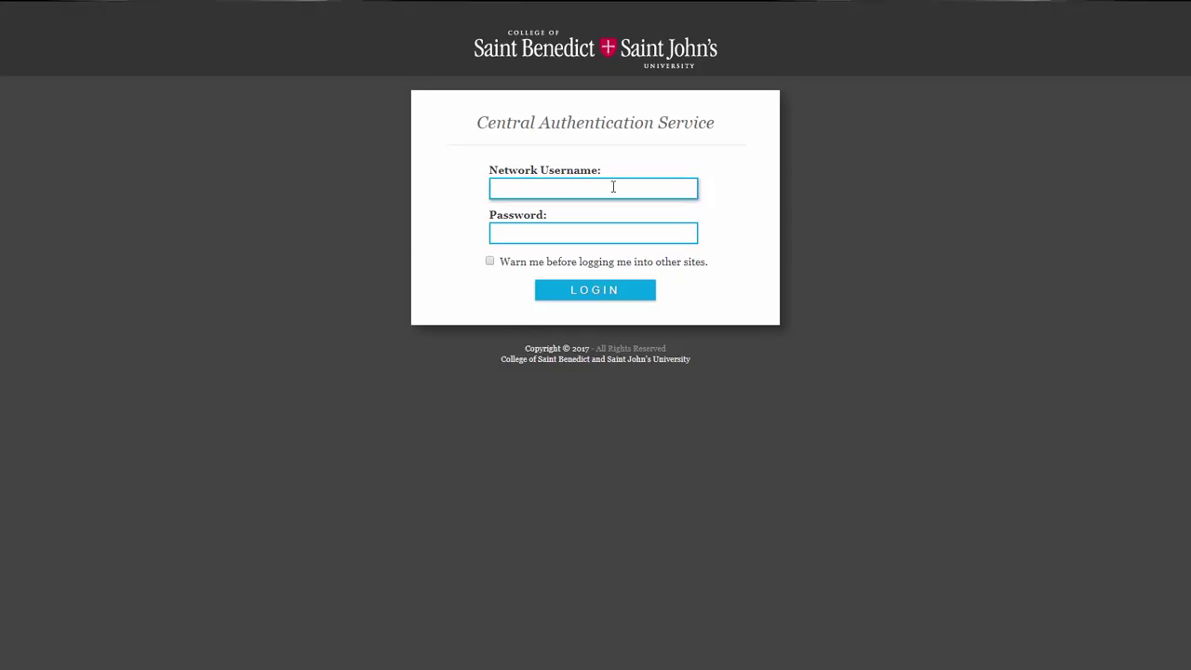
{"action": "type", "text": "ng002"}
{"action": "key", "text": "Tab"}
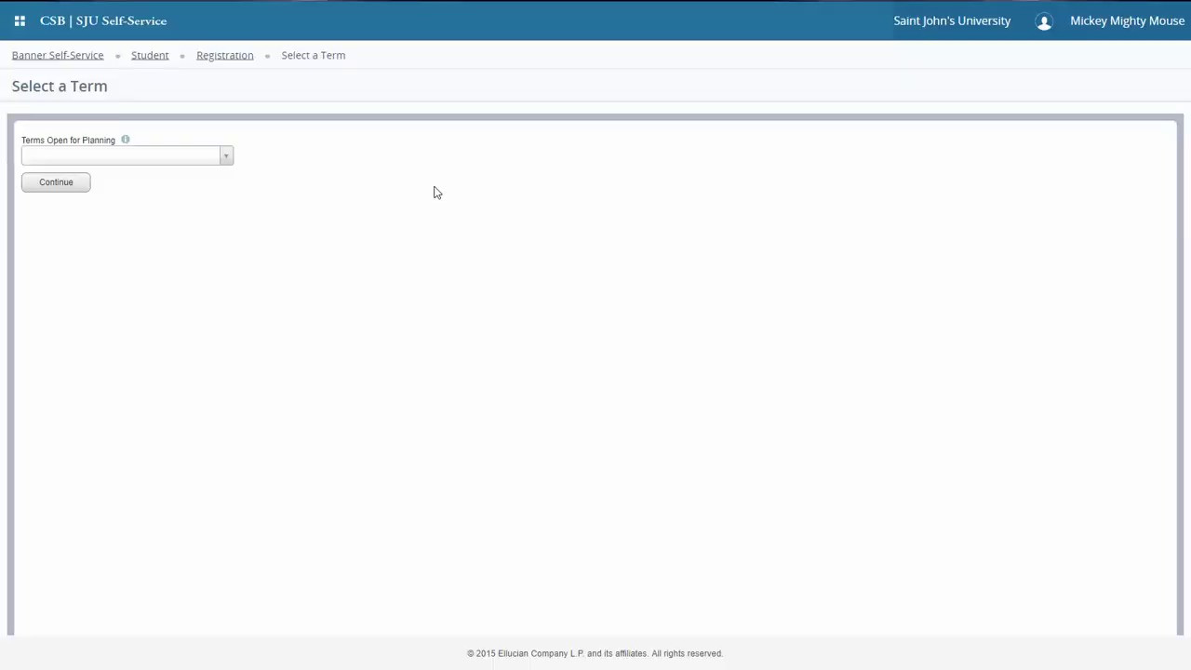
Choose Fall 2018 from Terms Open for Planning and continue.
{"action": "left_click", "coordinate": [190, 164]}
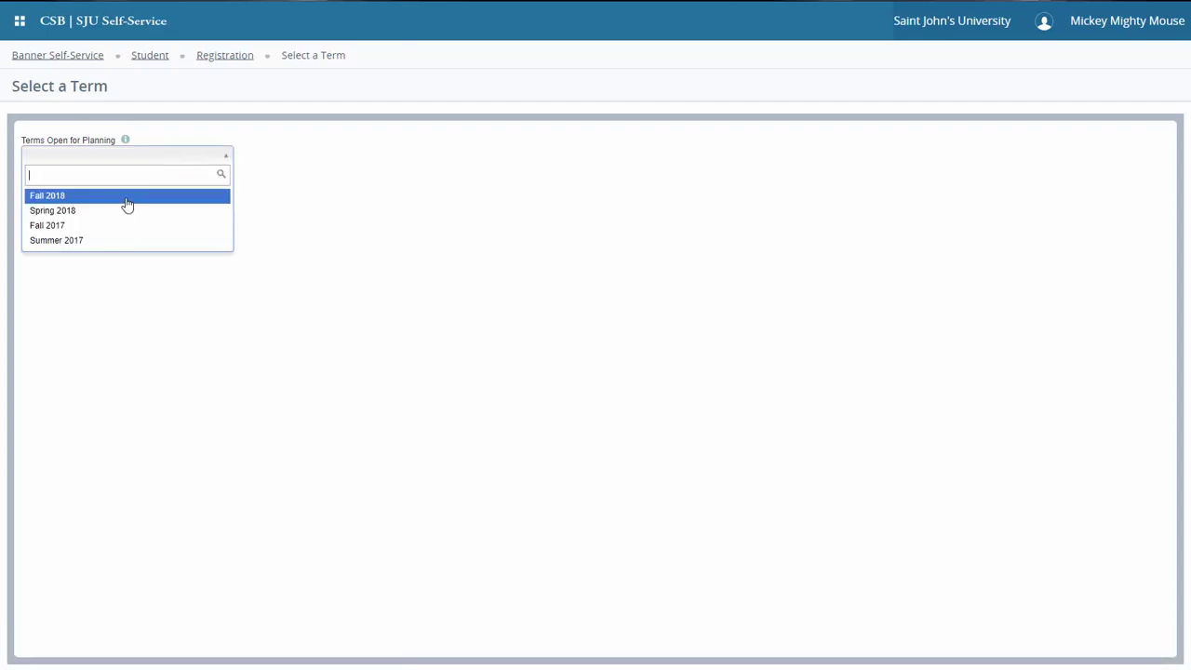
{"action": "left_click", "coordinate": [127, 197]}
{"action": "left_click", "coordinate": [78, 196]}
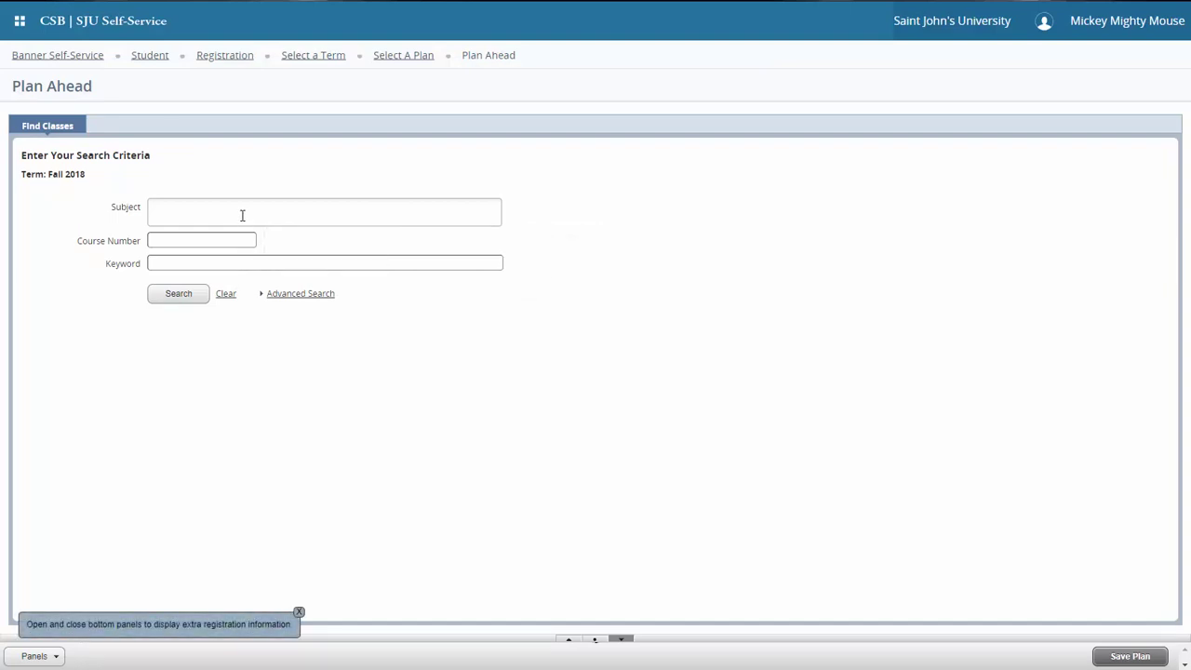
Search by subject Mathematics, listing 45 Fall 2018 courses.
{"action": "left_click", "coordinate": [241, 215]}
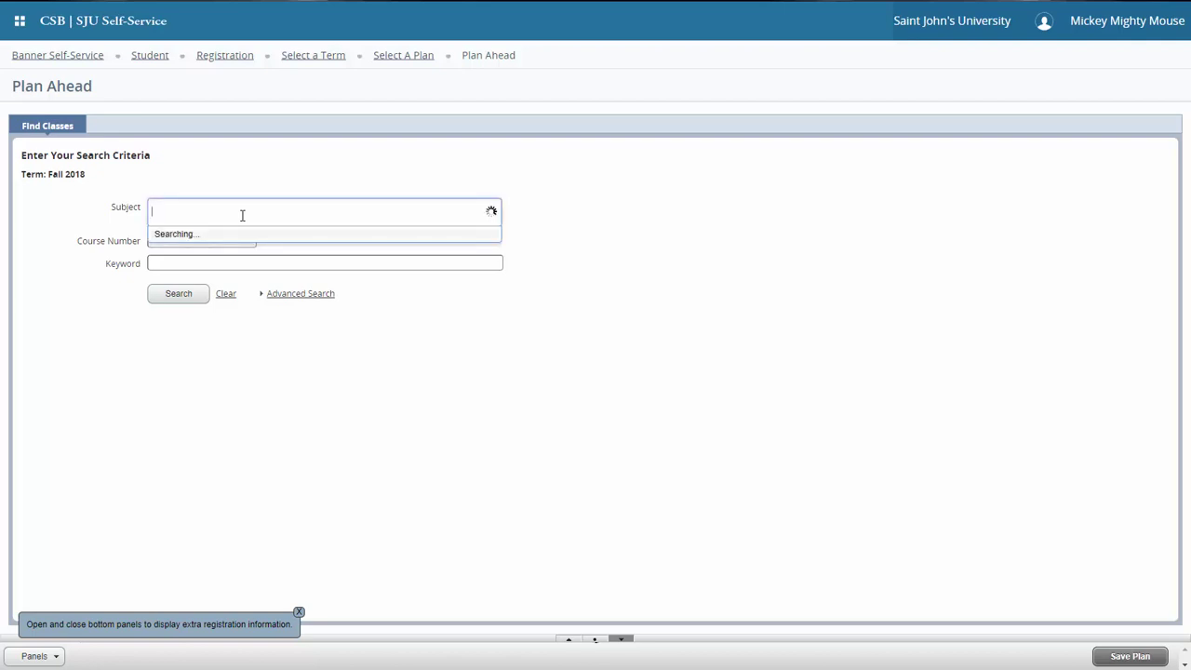
{"action": "type", "text": "math"}
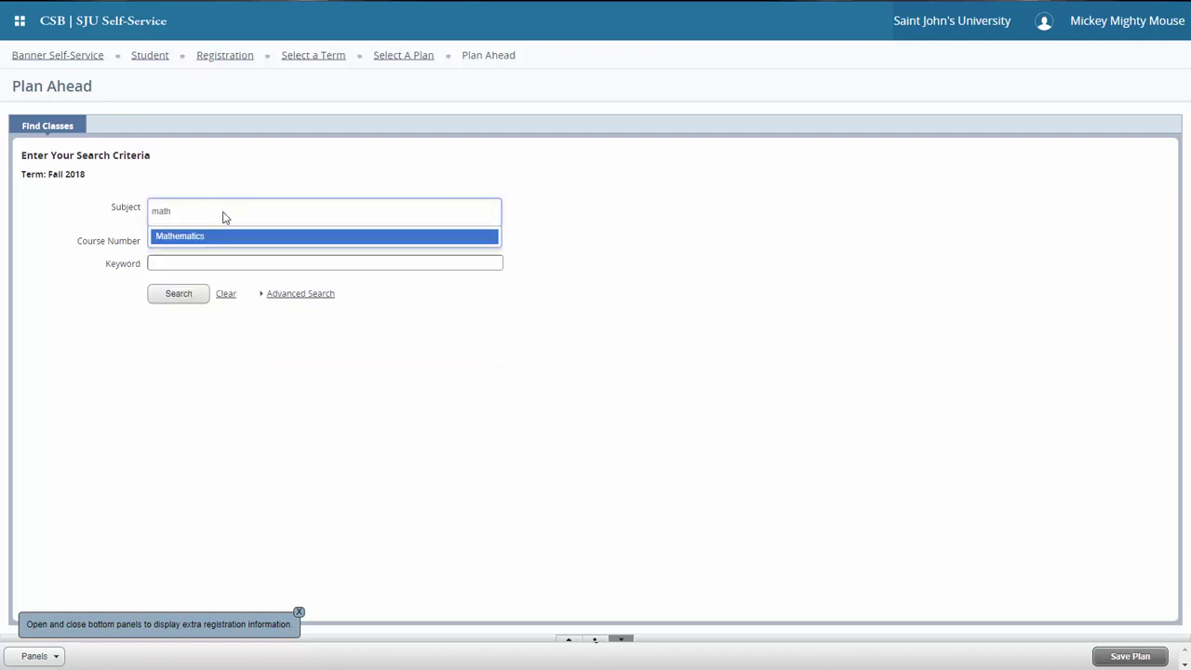
{"action": "left_click", "coordinate": [205, 239]}
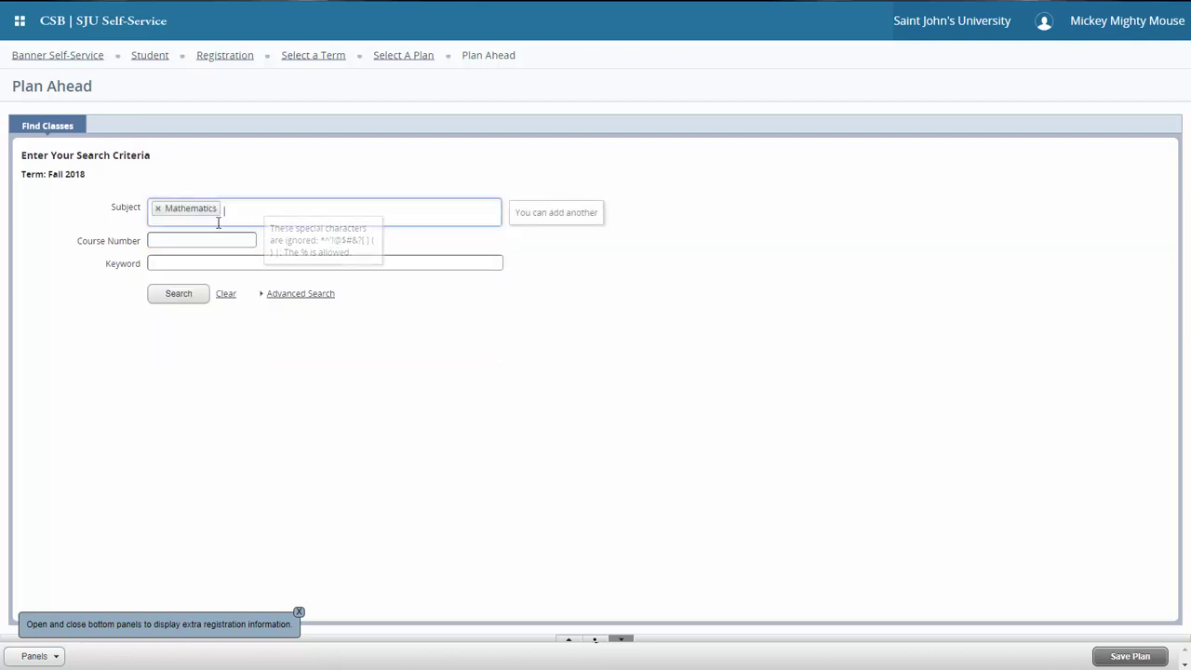
{"action": "left_click", "coordinate": [183, 299]}
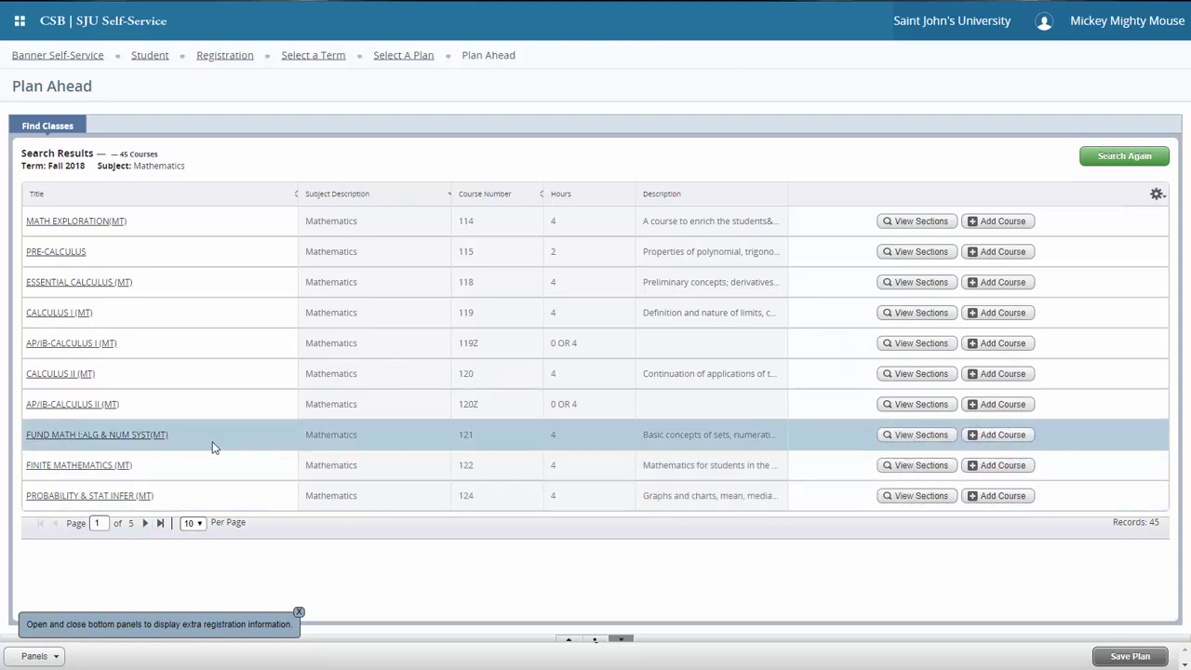
Add Linear Algebra MATH 239 section 01A from results page 2, then return to the Mathematics list.
{"action": "left_click", "coordinate": [166, 521]}
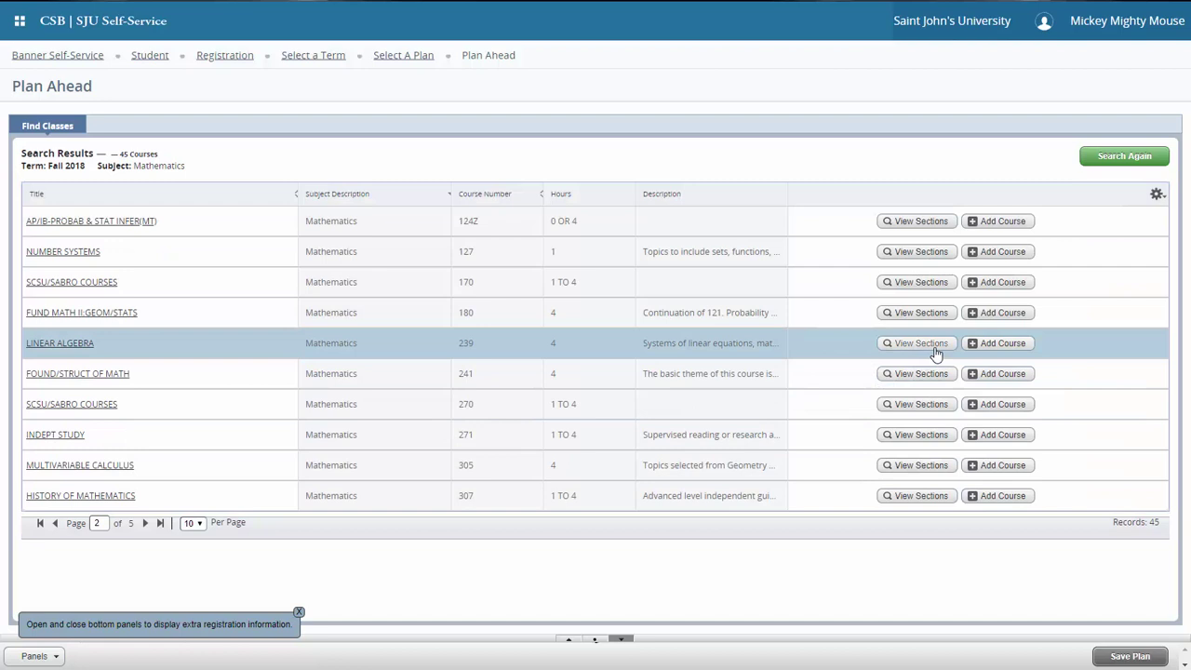
{"action": "left_click", "coordinate": [931, 347]}
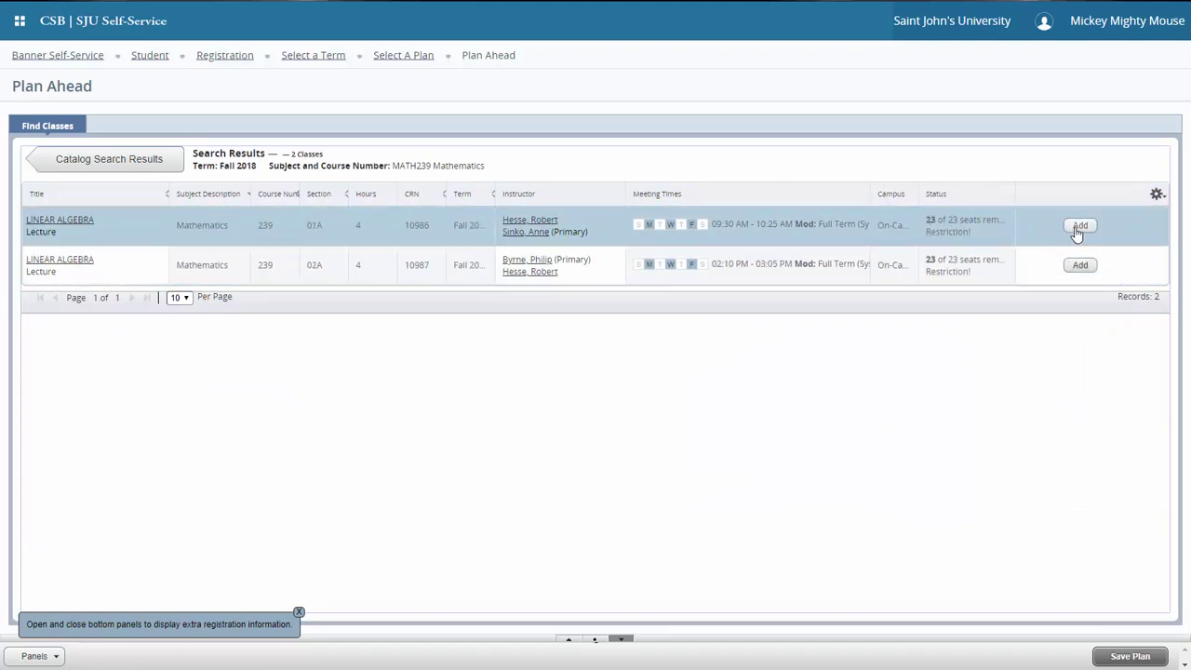
{"action": "left_click", "coordinate": [1079, 226]}
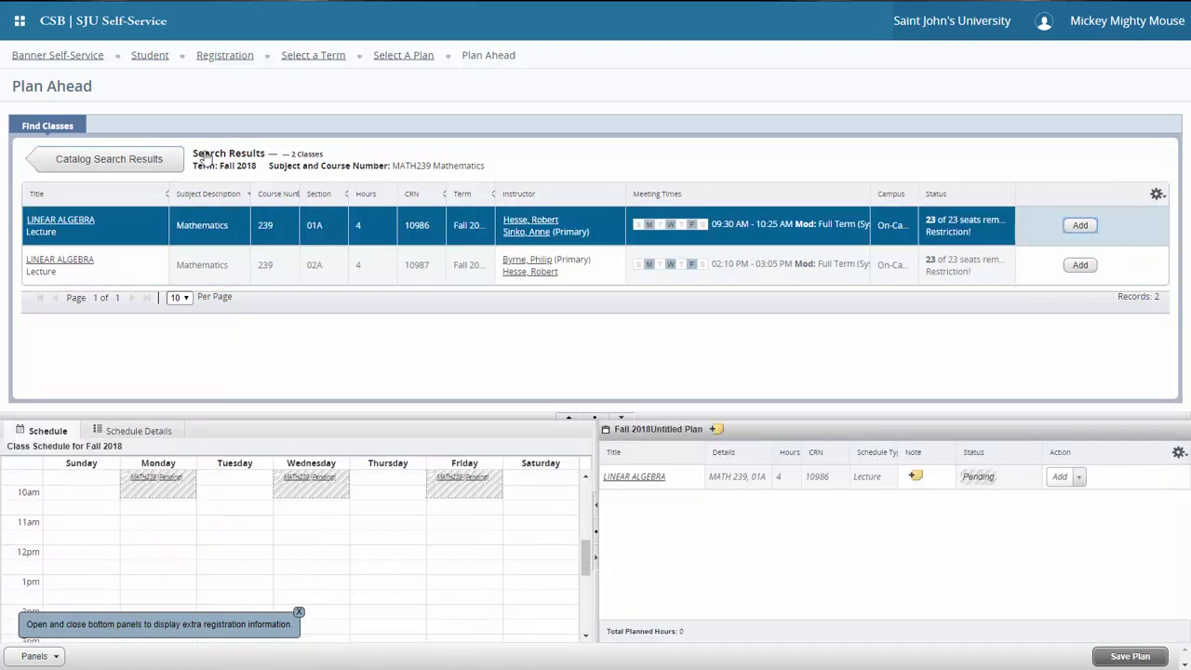
{"action": "left_click", "coordinate": [135, 160]}
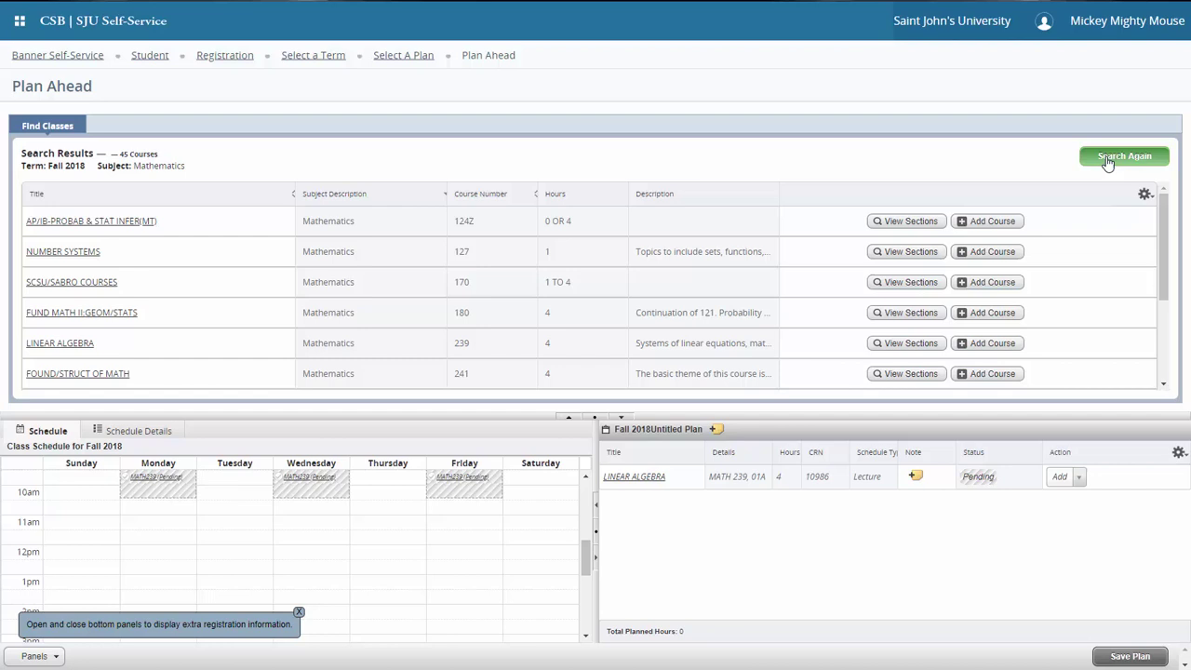
Start a new search with the subject changed from Mathematics to Biology.
{"action": "left_click", "coordinate": [1123, 156]}
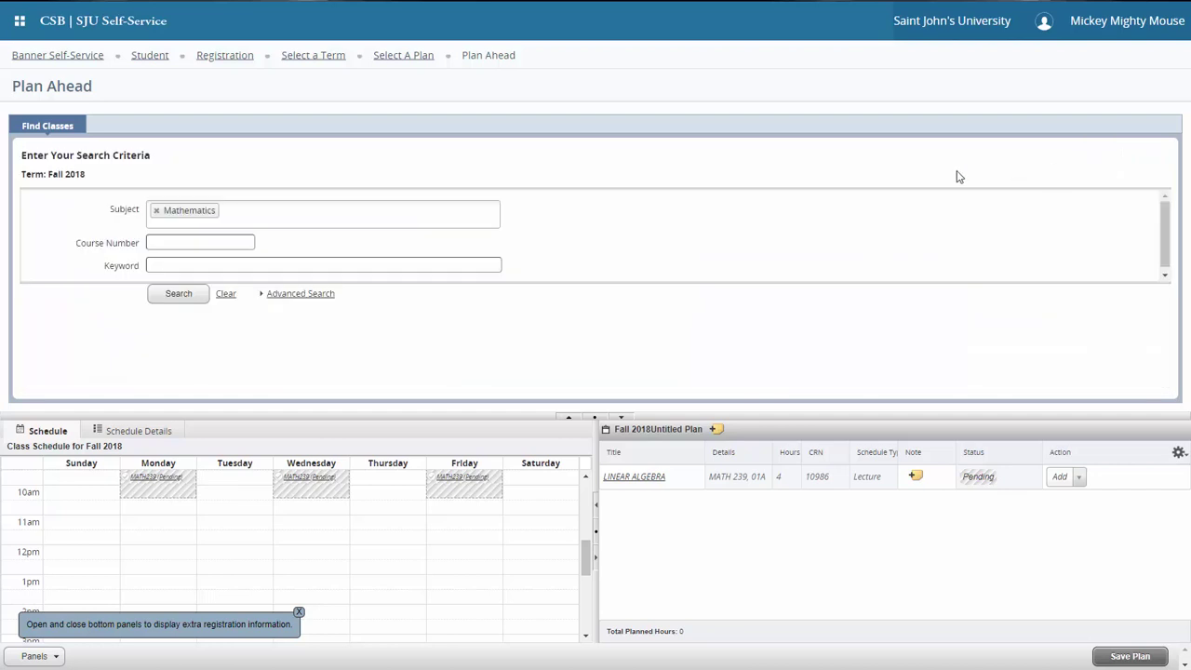
{"action": "left_click", "coordinate": [157, 209]}
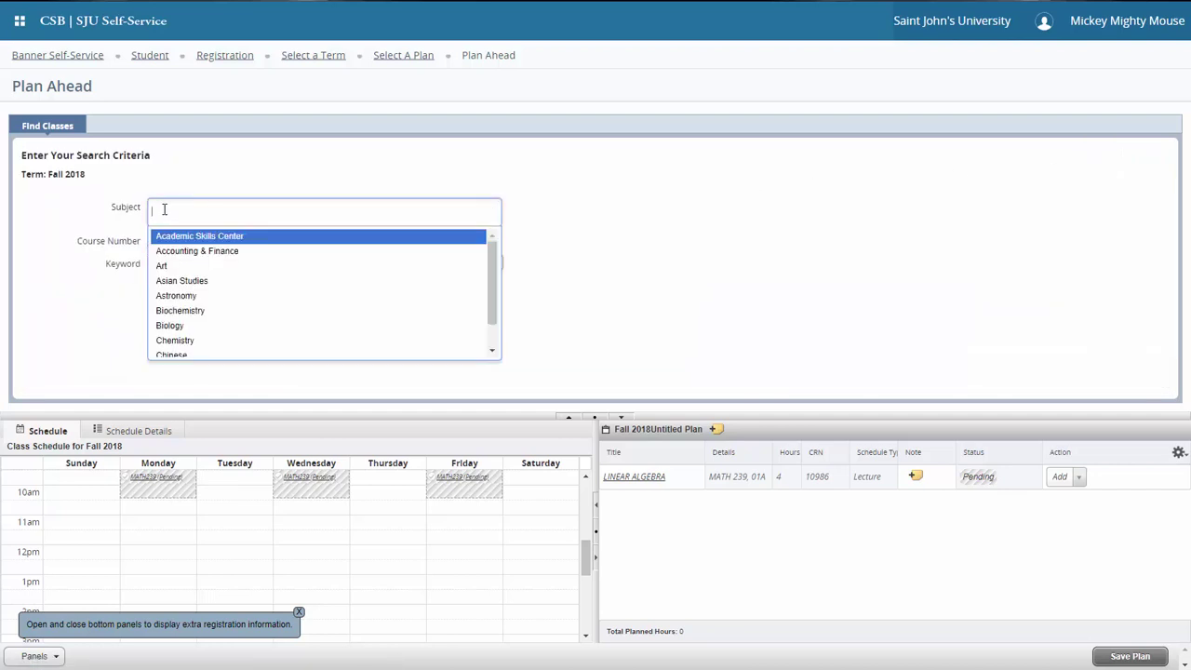
{"action": "type", "text": "b"}
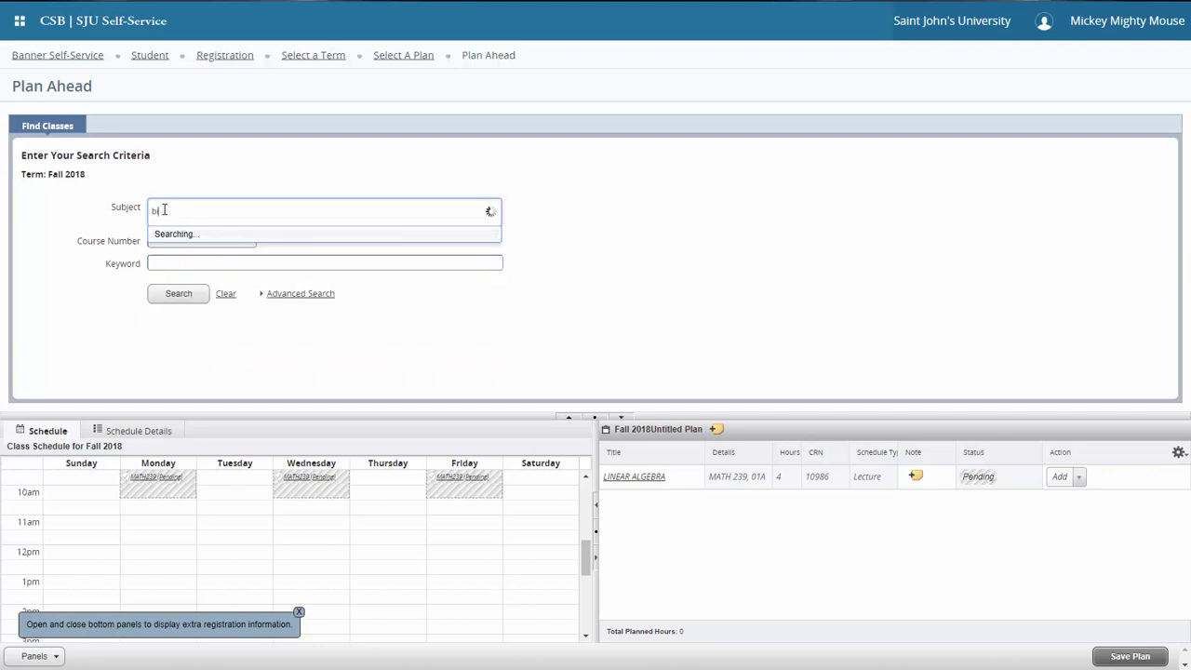
{"action": "type", "text": "iol"}
{"action": "left_click", "coordinate": [168, 233]}
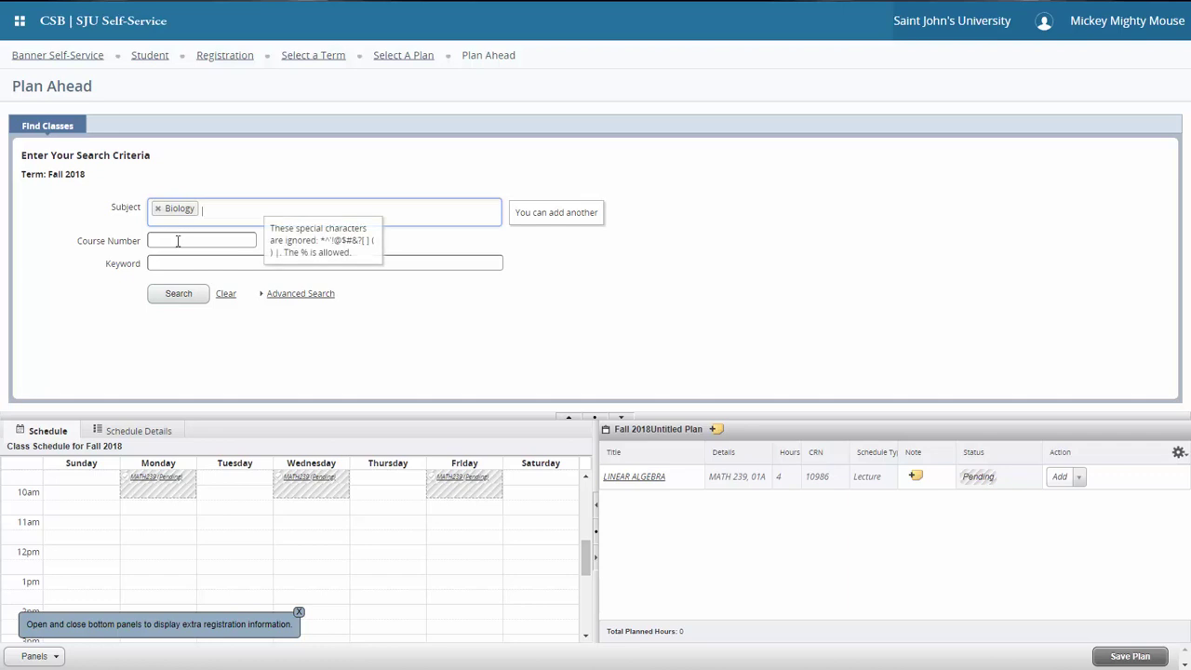
In Advanced Search, limit the course number range to 101–102 and run the search.
{"action": "left_click", "coordinate": [289, 294]}
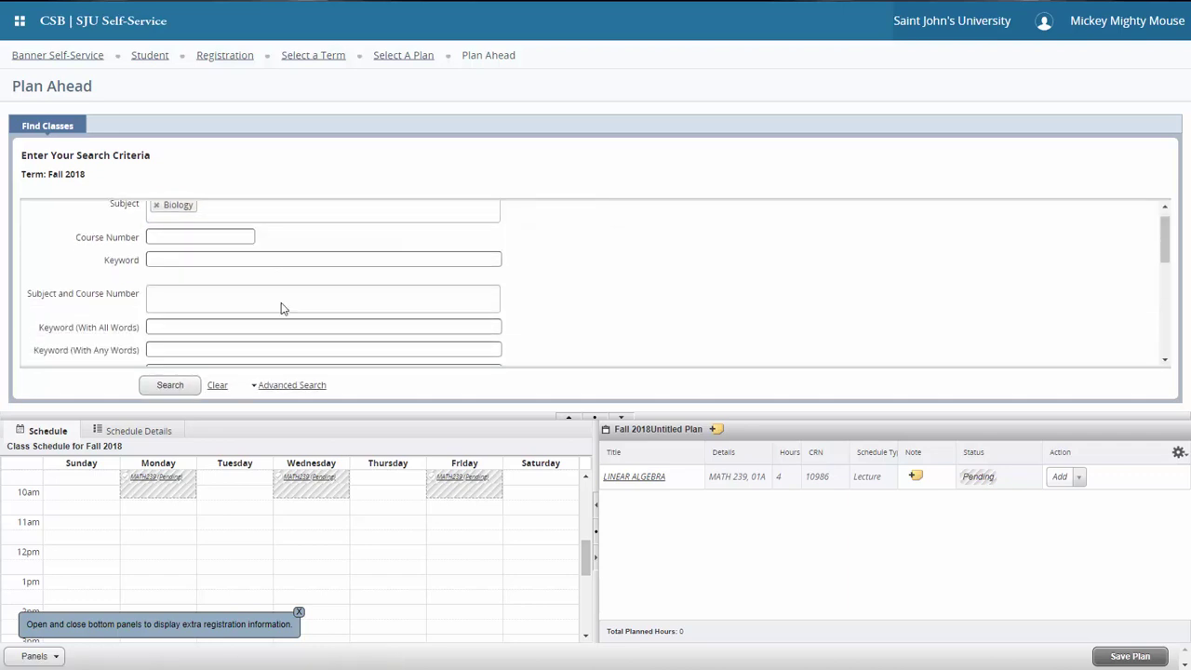
{"action": "scroll", "coordinate": [284, 308], "scroll_direction": "down", "scroll_amount": 5}
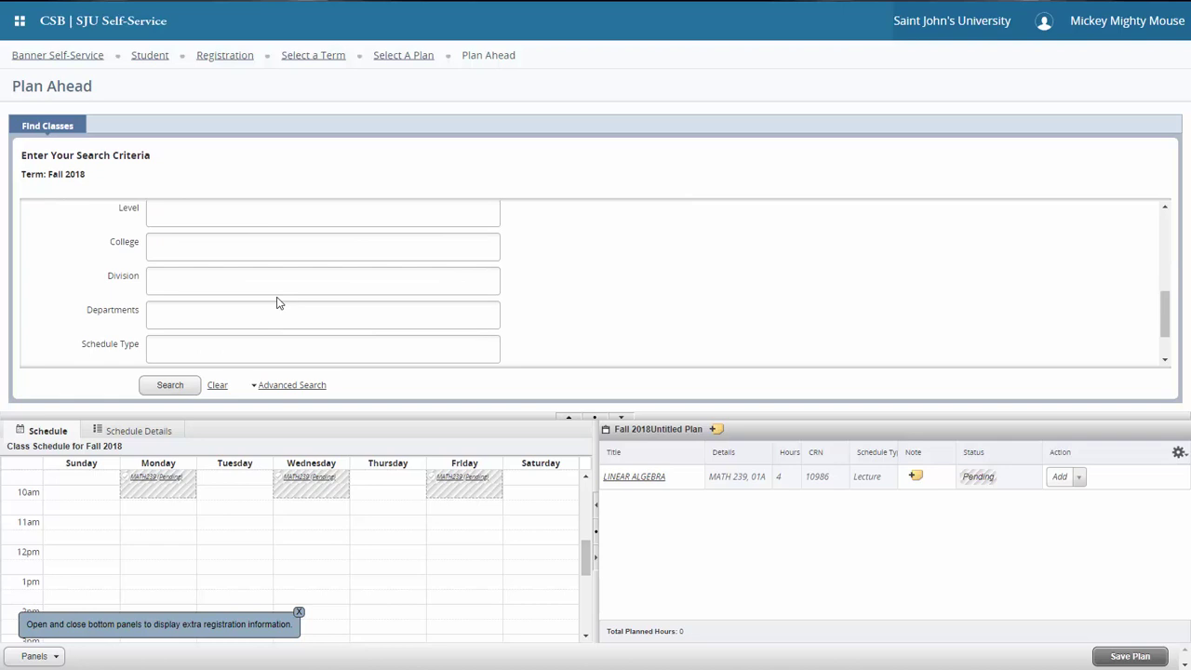
{"action": "scroll", "coordinate": [276, 293], "scroll_direction": "down", "scroll_amount": 2}
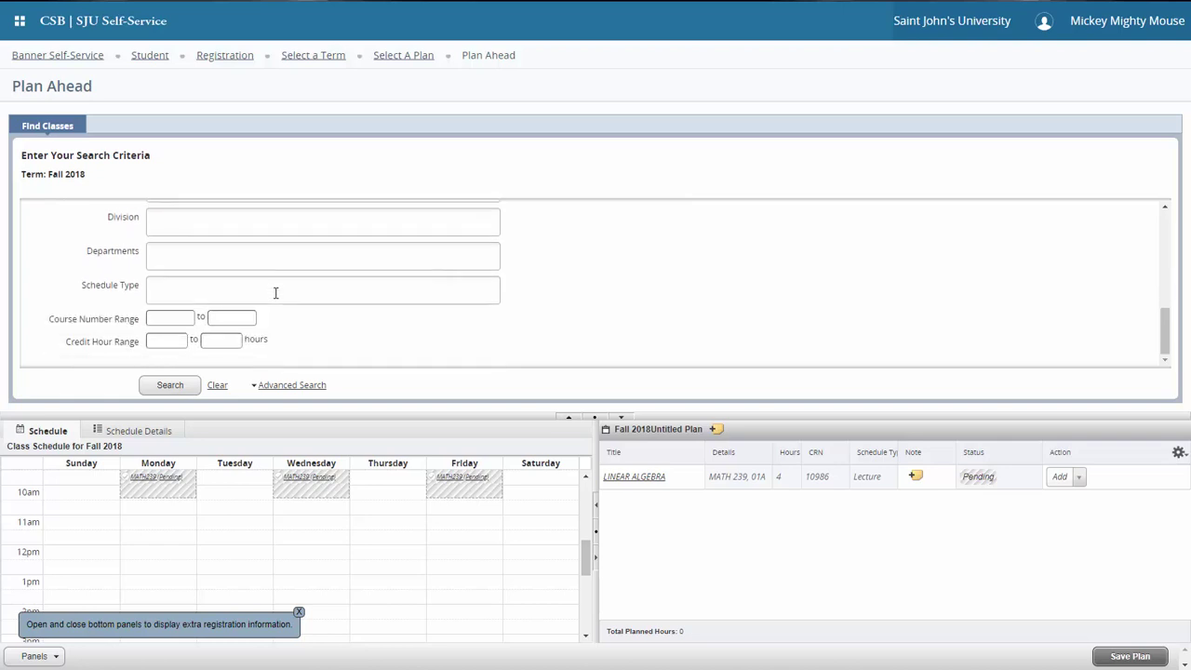
{"action": "scroll", "coordinate": [254, 291], "scroll_direction": "up", "scroll_amount": 3}
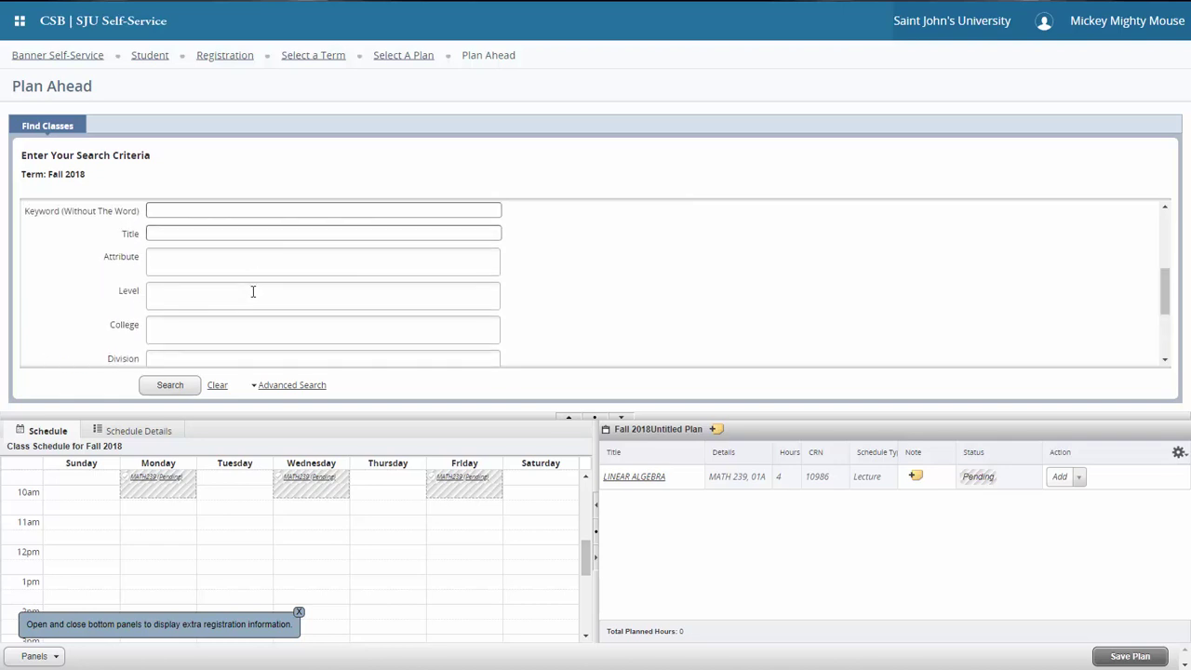
{"action": "left_click", "coordinate": [221, 269]}
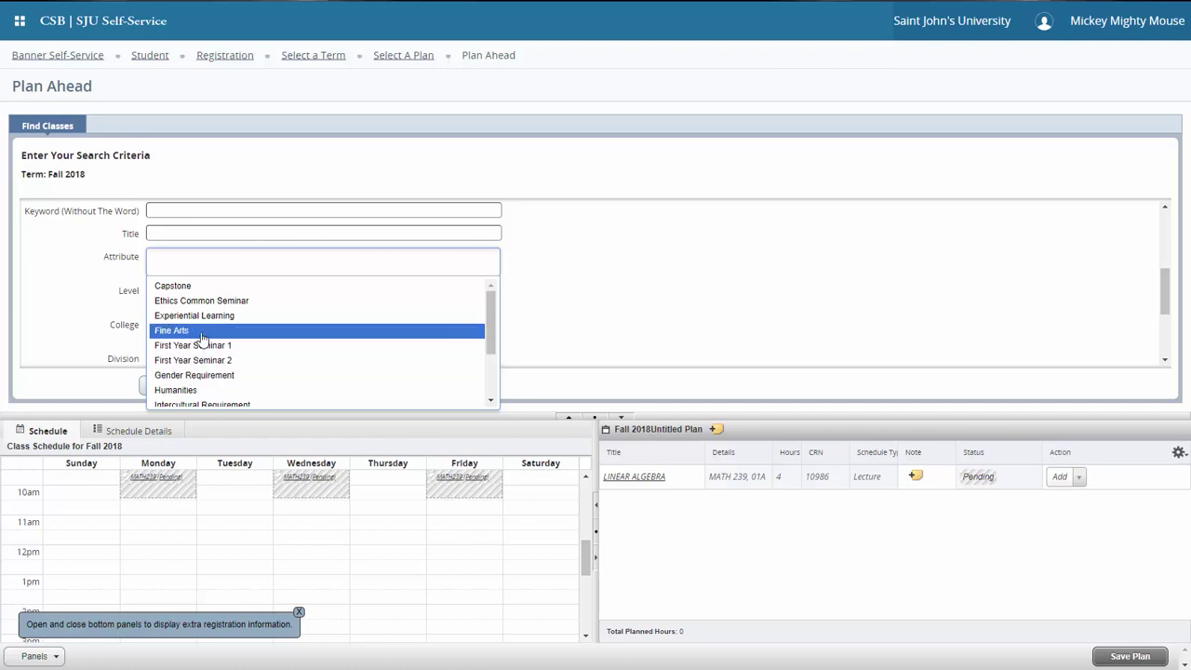
{"action": "key", "text": "Escape"}
{"action": "scroll", "coordinate": [79, 296], "scroll_direction": "down", "scroll_amount": 3}
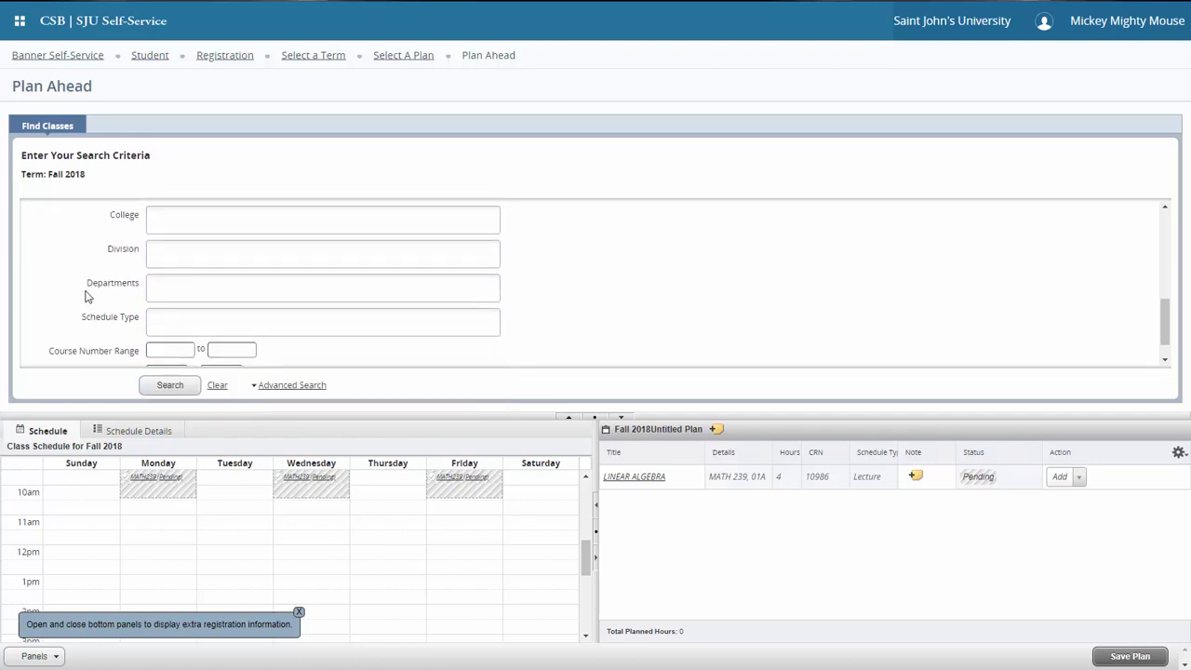
{"action": "left_click", "coordinate": [176, 318]}
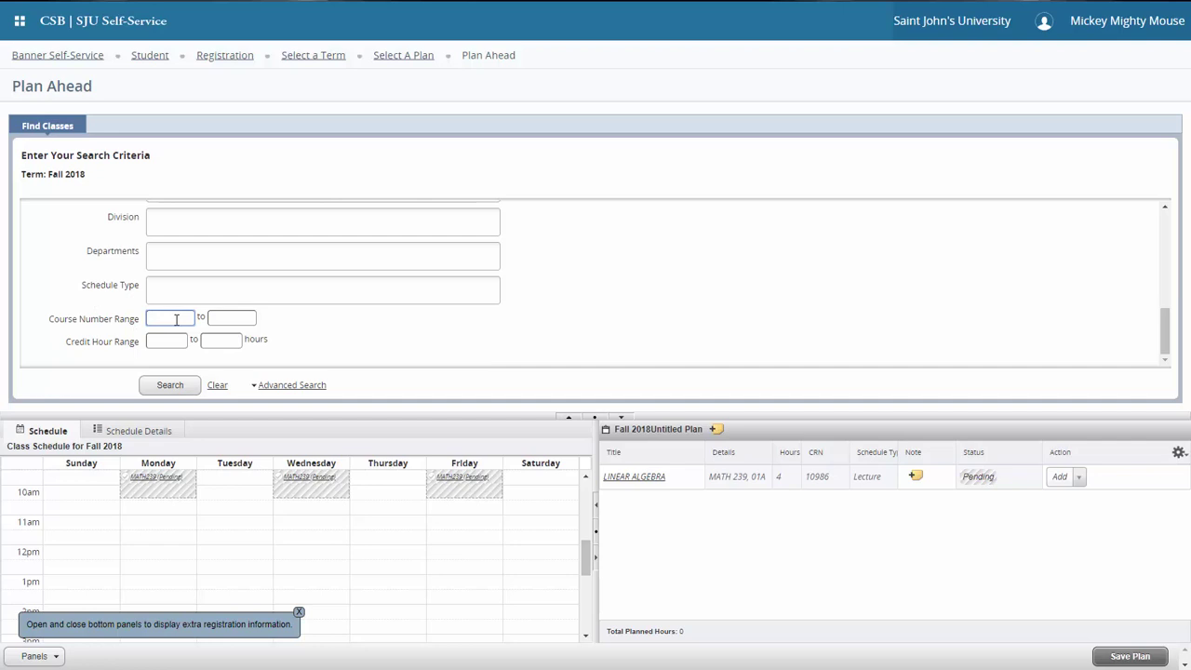
{"action": "key", "text": "Tab"}
{"action": "left_click", "coordinate": [182, 389]}
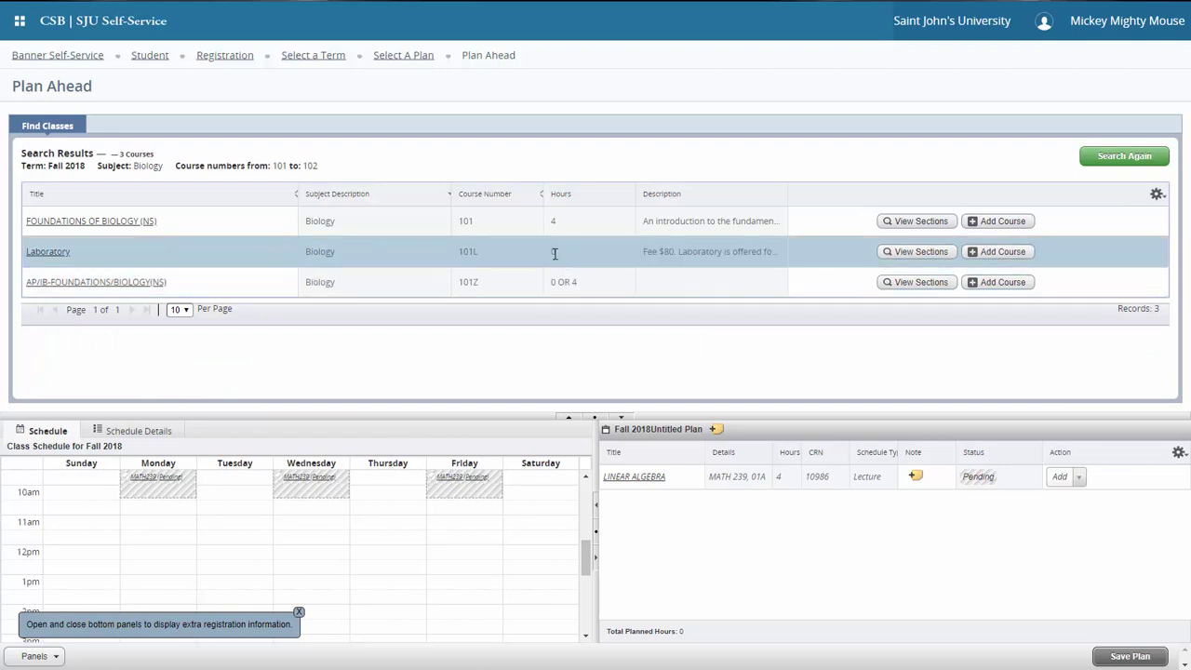
Add Foundations of Biology section 05A to the plan and open its Class Details.
{"action": "left_click", "coordinate": [891, 223]}
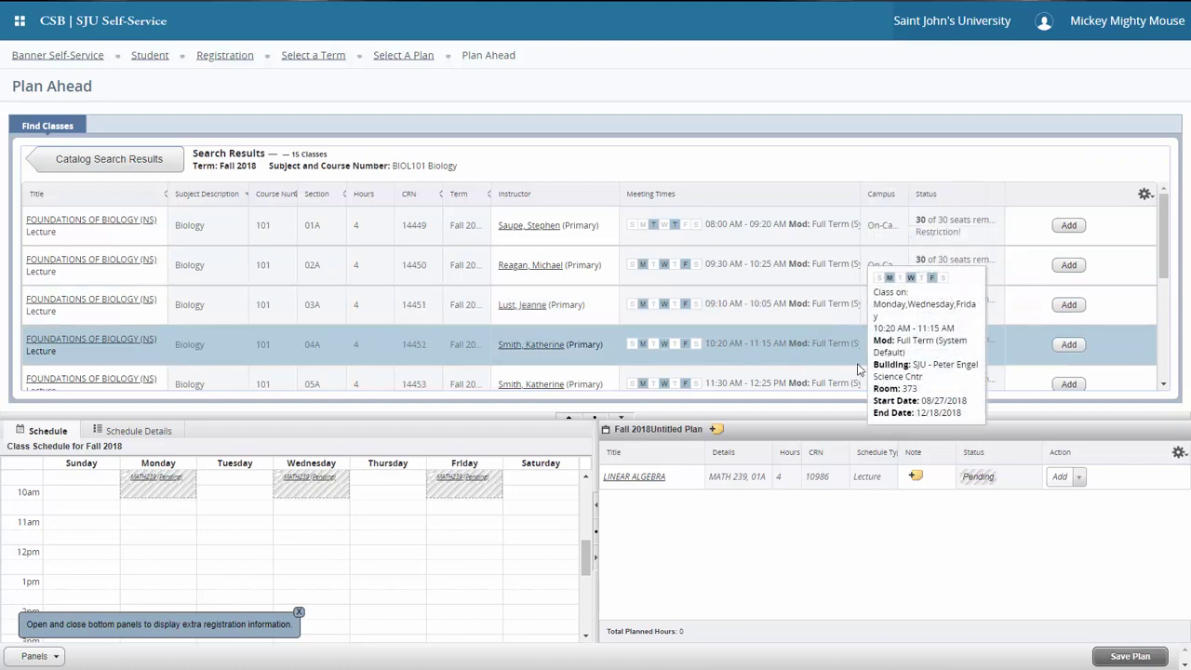
{"action": "left_click", "coordinate": [1069, 386]}
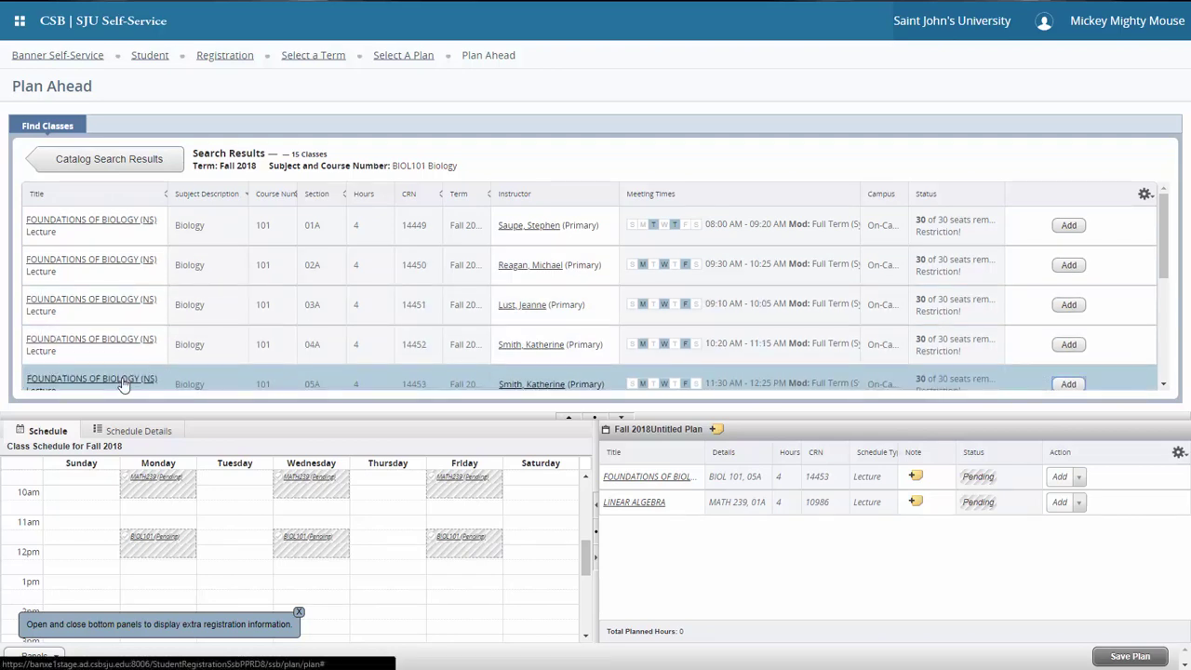
{"action": "left_click", "coordinate": [122, 382]}
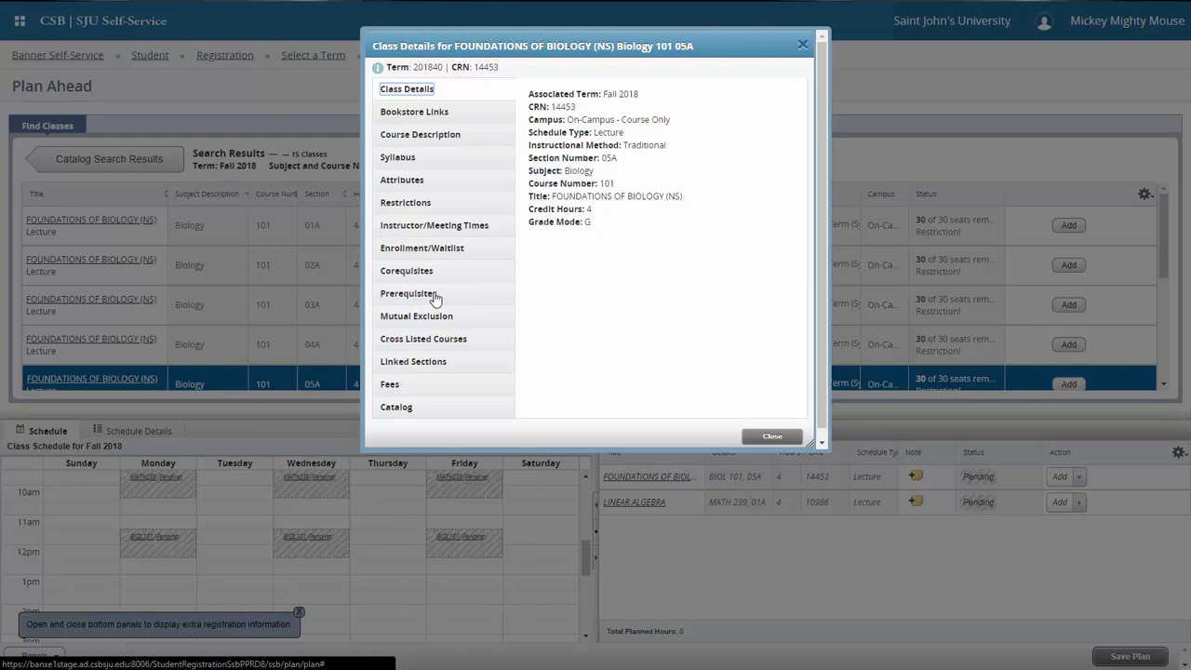
Review the prerequisites and the Biology 101L Laboratory corequisite, then return to the Biology results.
{"action": "left_click", "coordinate": [432, 295]}
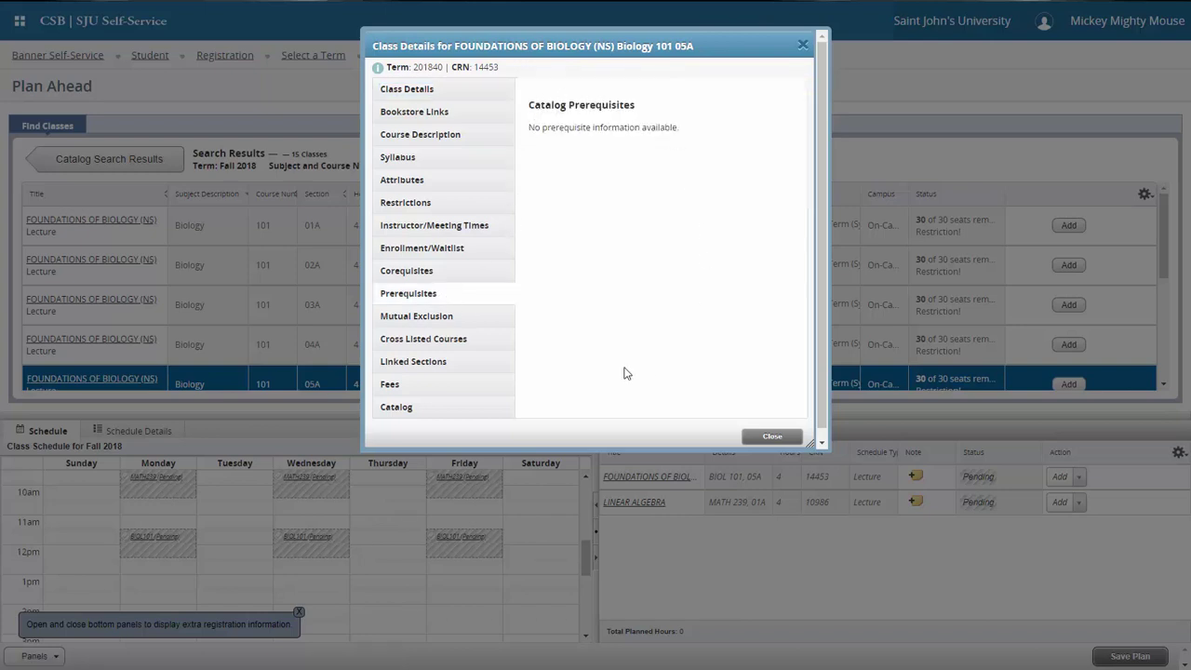
{"action": "left_click", "coordinate": [420, 274]}
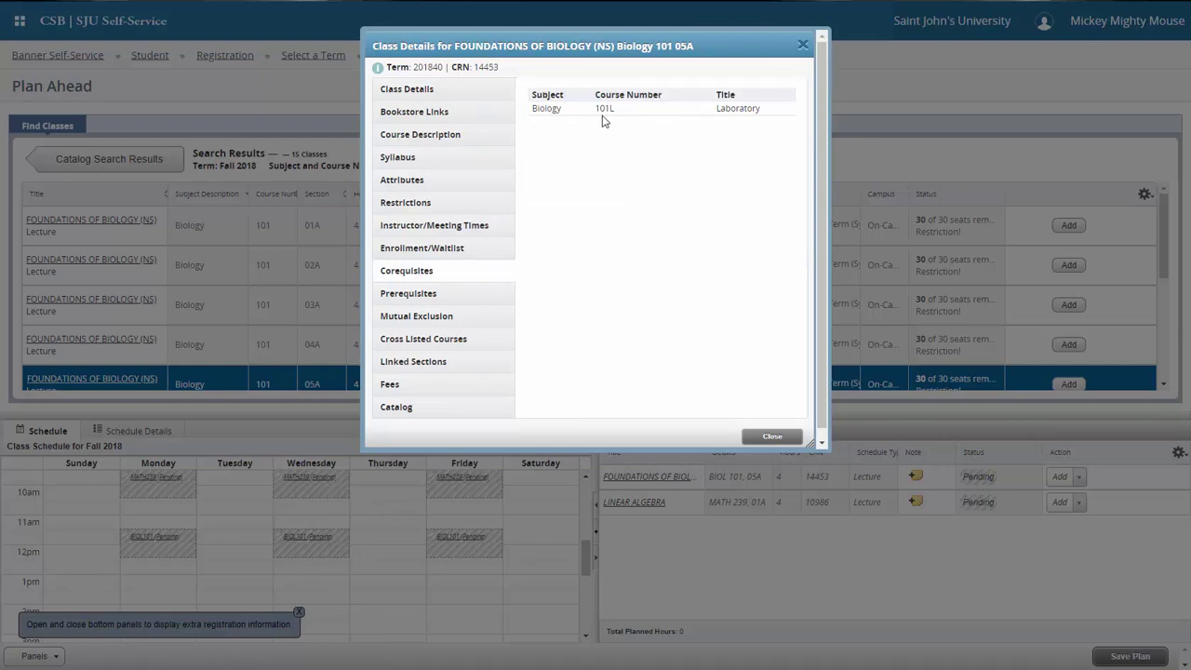
{"action": "left_click", "coordinate": [761, 438]}
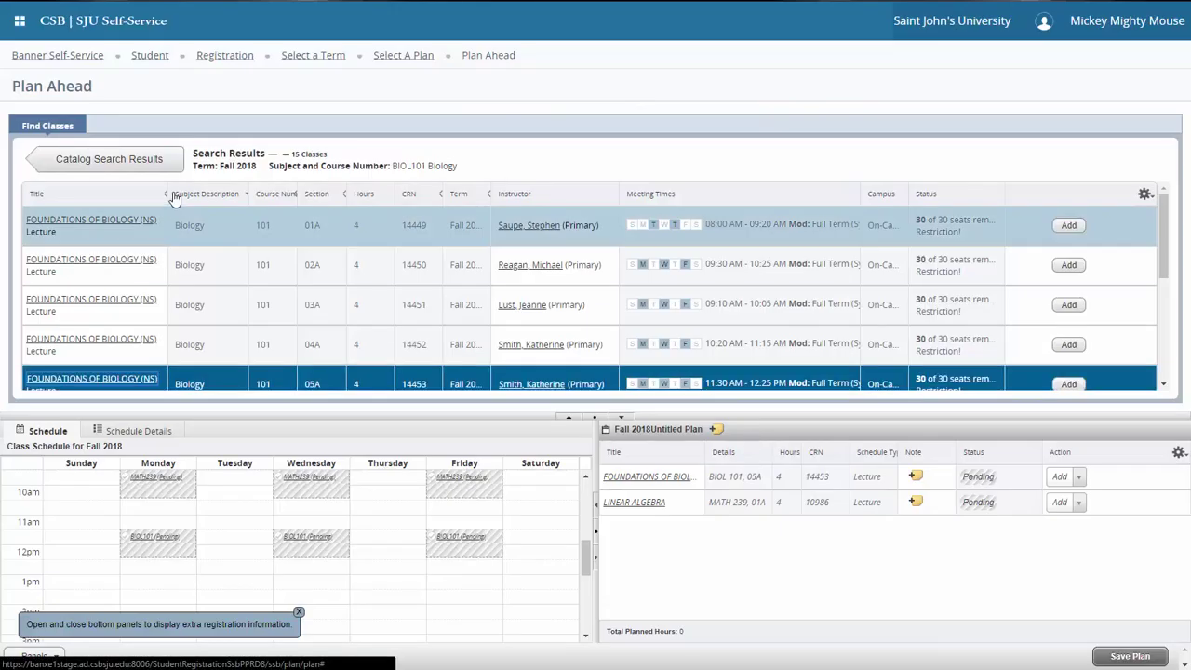
{"action": "left_click", "coordinate": [150, 160]}
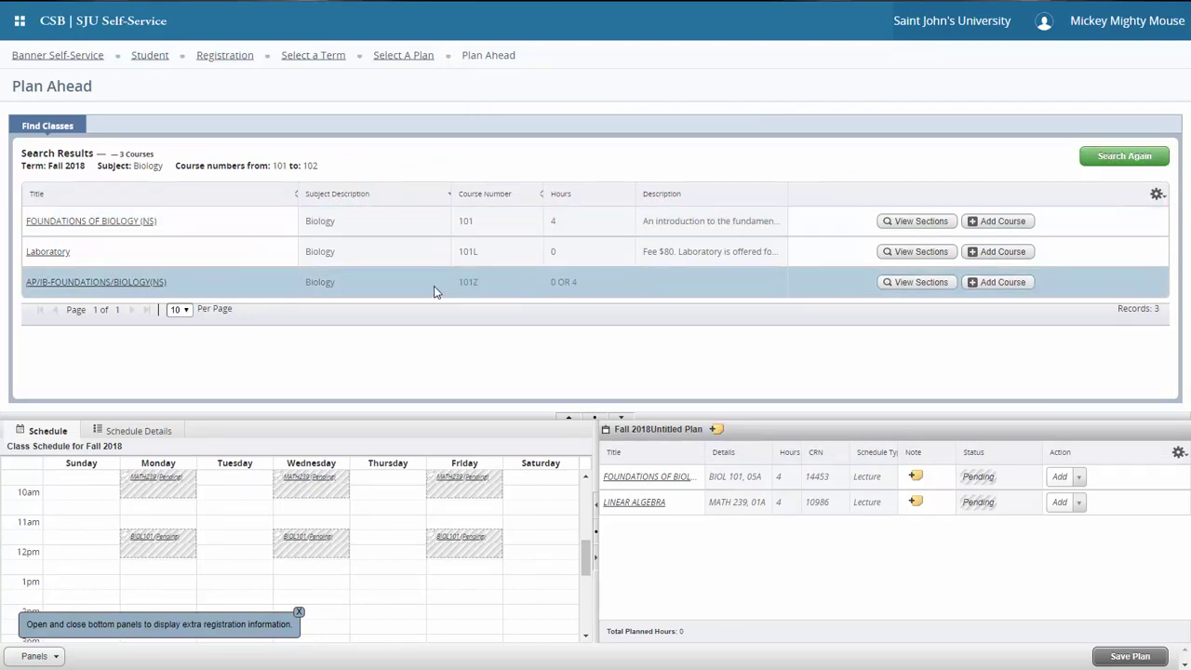
Add Laboratory BIOL 101L section 07A to the plan and return to the Biology list.
{"action": "left_click", "coordinate": [893, 252]}
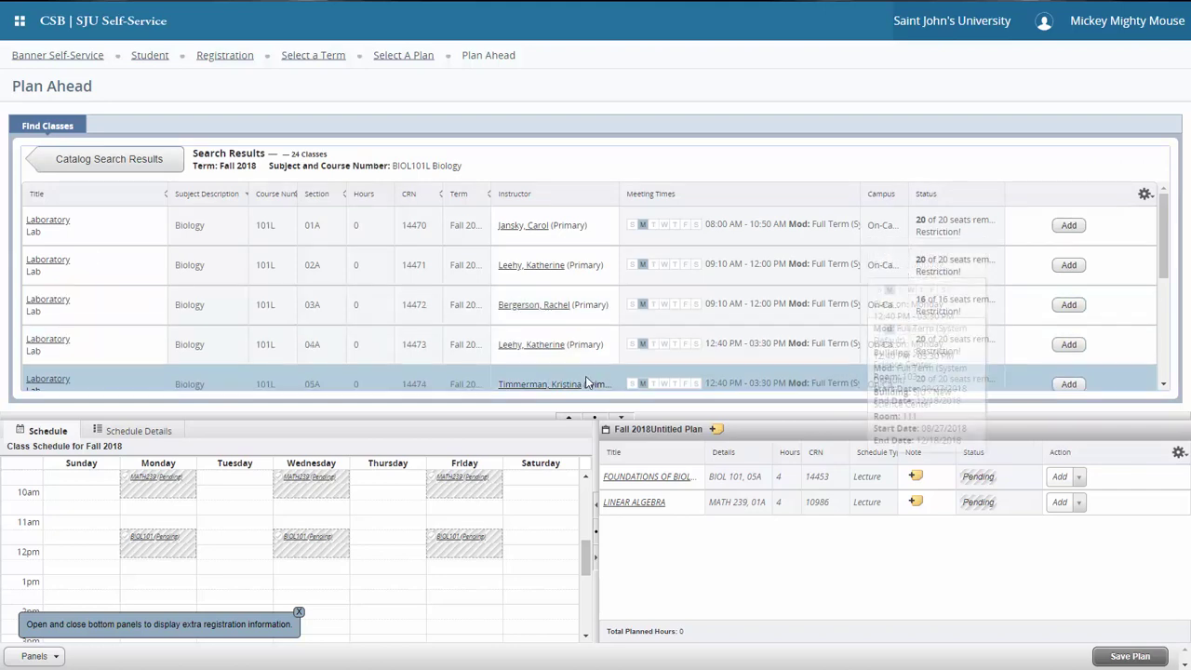
{"action": "scroll", "coordinate": [582, 372], "scroll_direction": "down", "scroll_amount": 3}
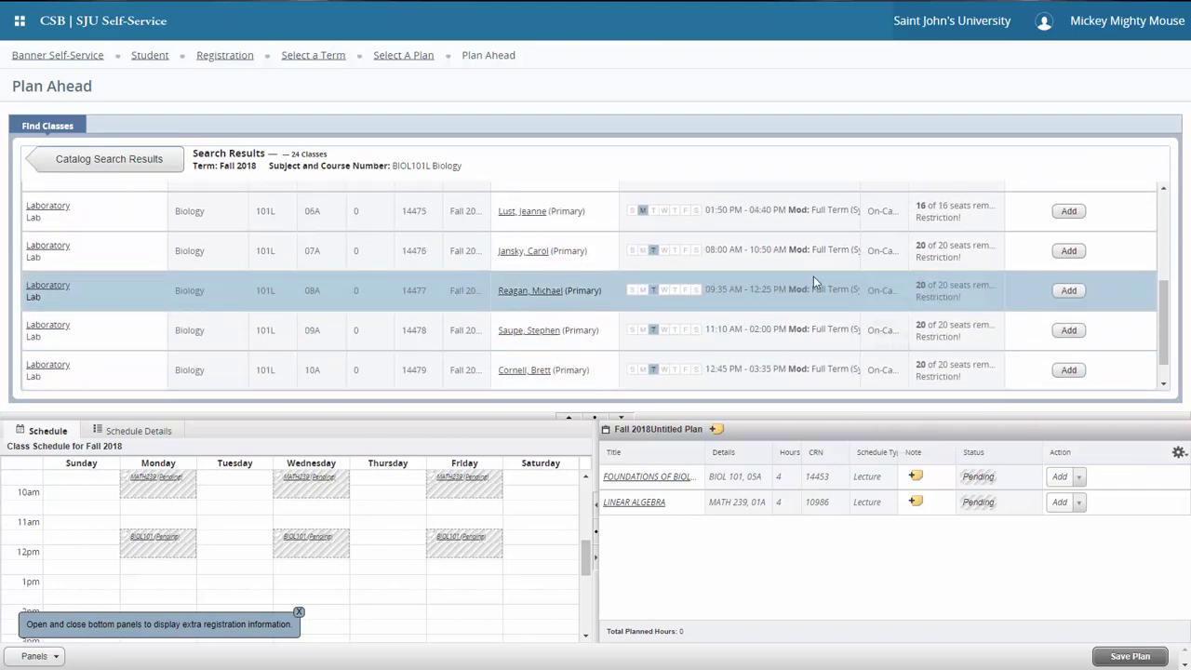
{"action": "left_click", "coordinate": [1067, 253]}
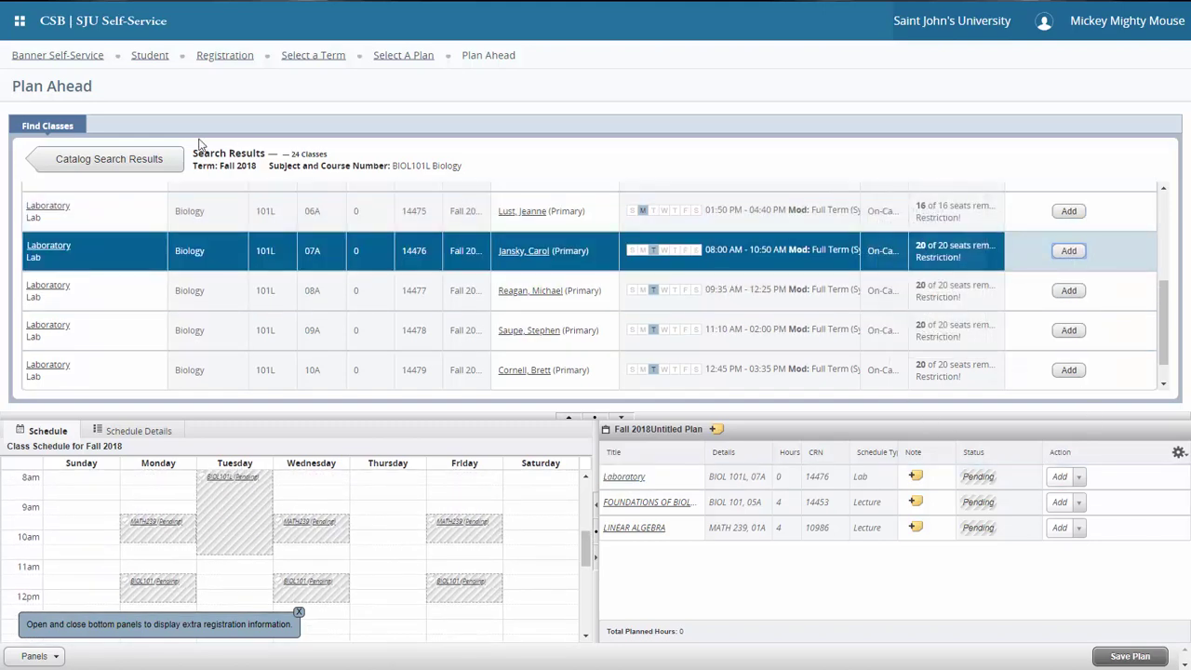
{"action": "left_click", "coordinate": [152, 160]}
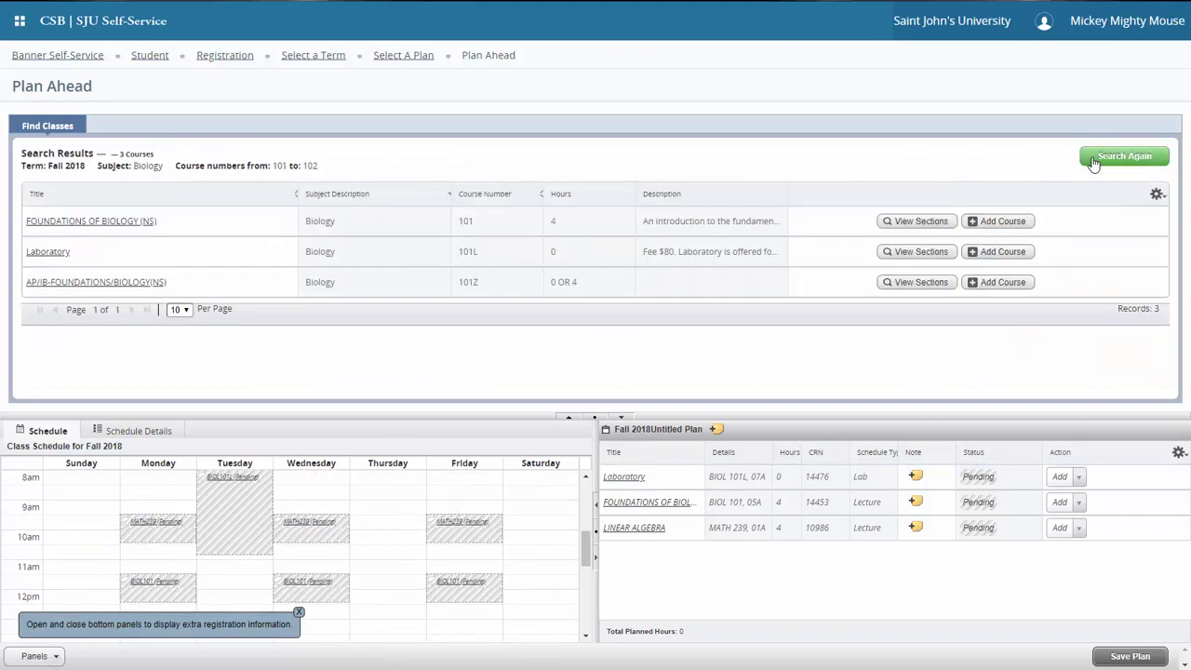
Clear the old criteria, search for Philosophy courses, and open PHIL 123 Phil of Human Nature sections.
{"action": "left_click", "coordinate": [1123, 157]}
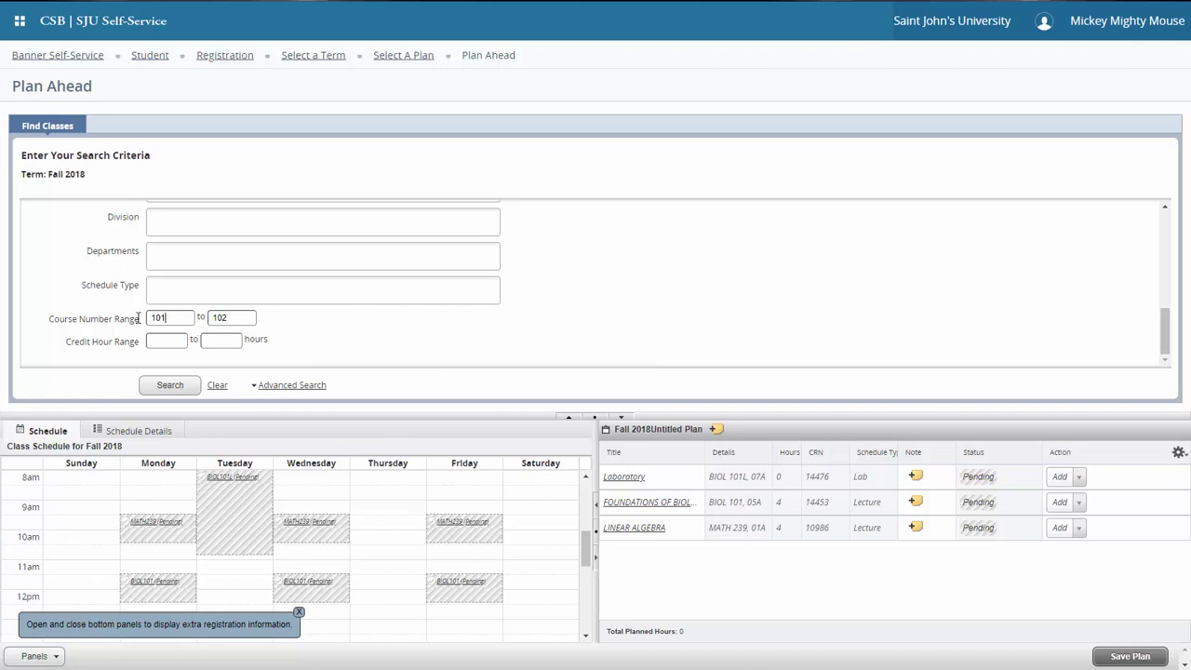
{"action": "left_click", "coordinate": [216, 385]}
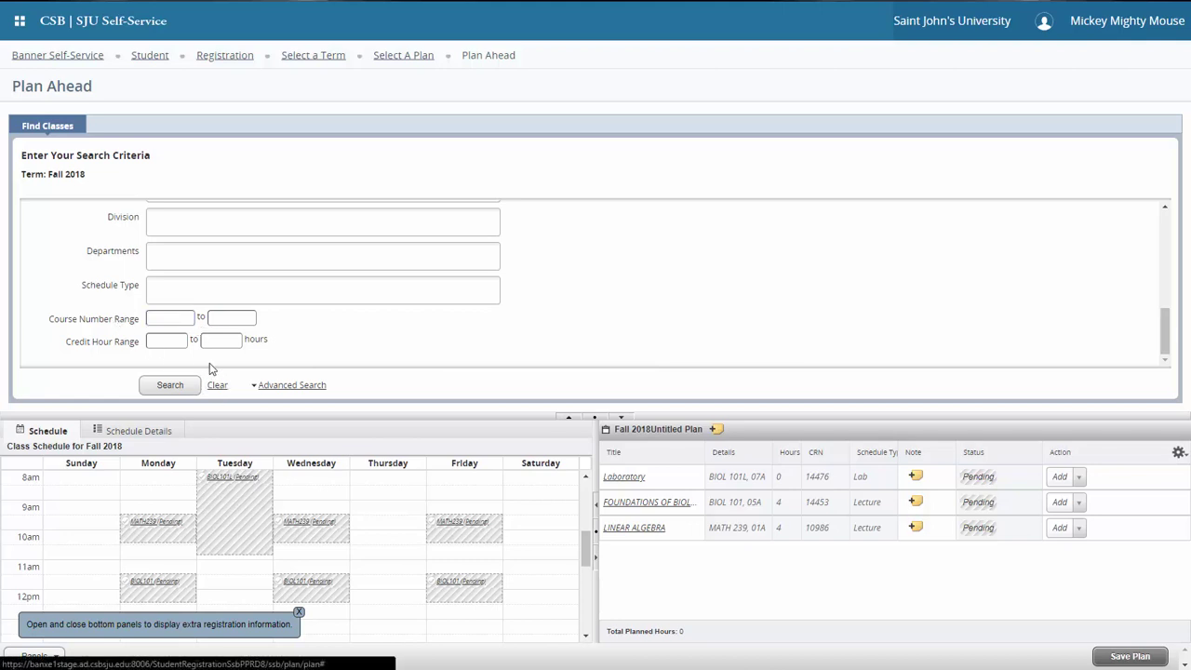
{"action": "left_click", "coordinate": [261, 385]}
{"action": "left_click", "coordinate": [189, 220]}
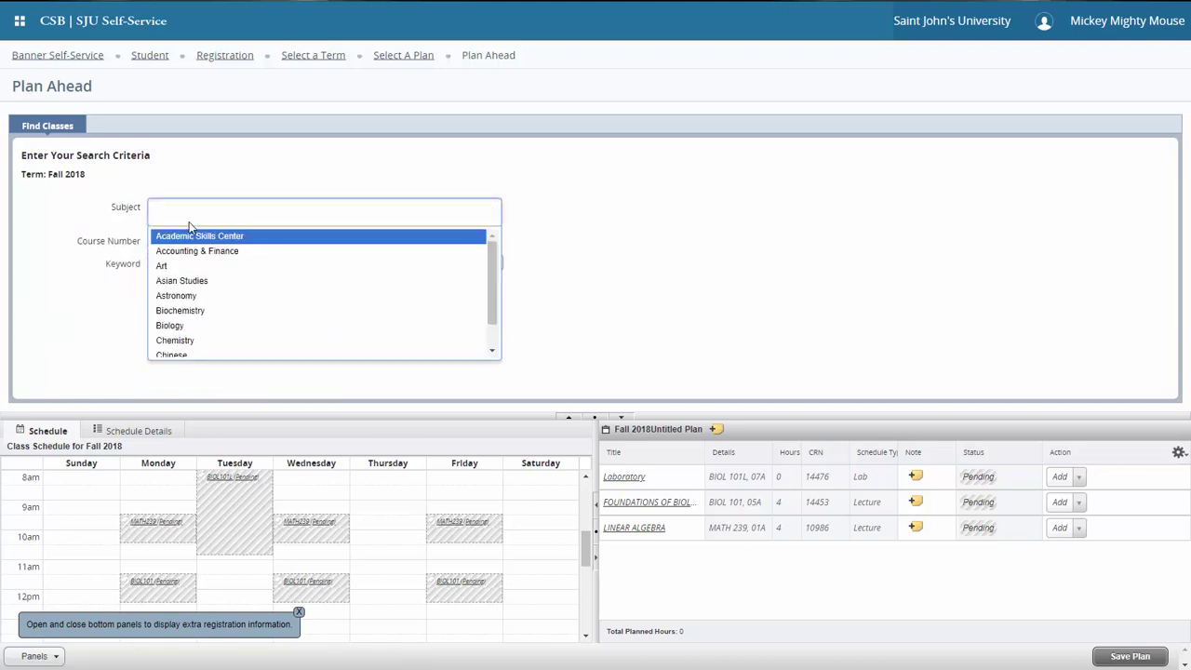
{"action": "type", "text": "phil"}
{"action": "left_click", "coordinate": [190, 235]}
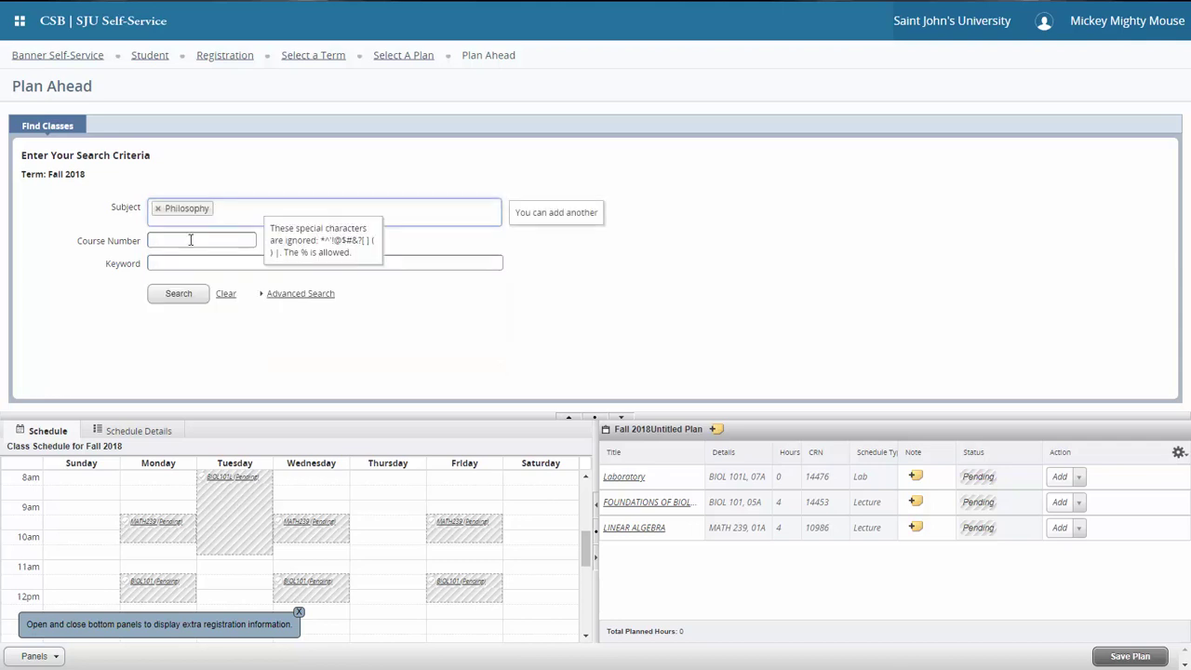
{"action": "left_click", "coordinate": [179, 294]}
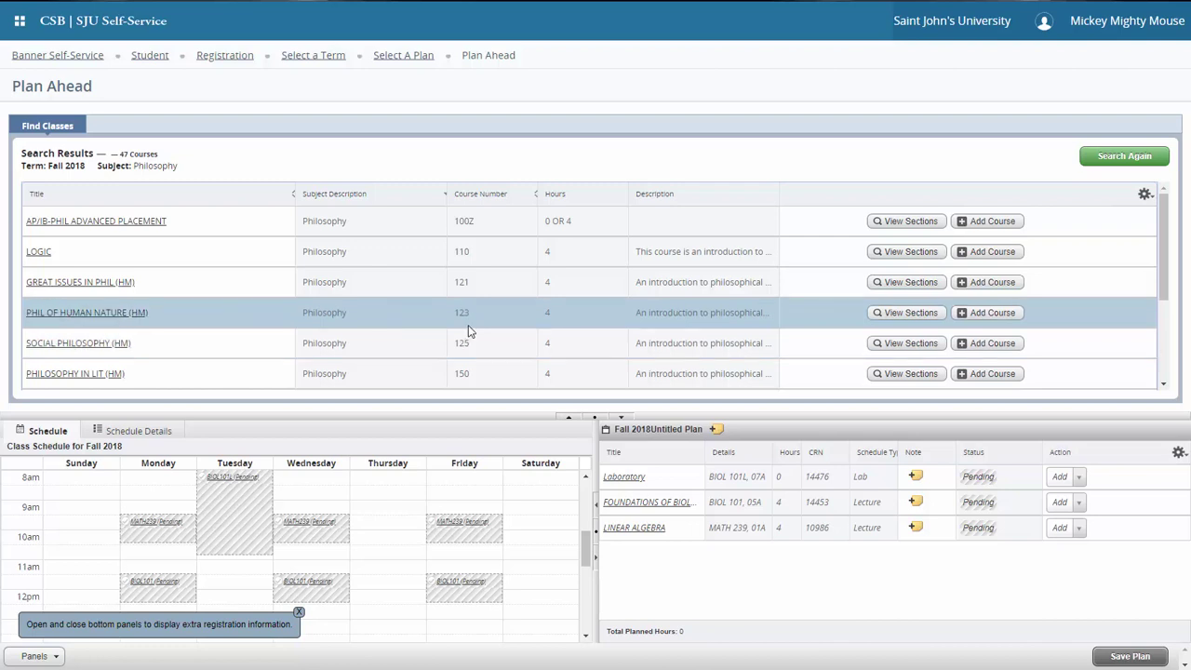
{"action": "left_click", "coordinate": [936, 316]}
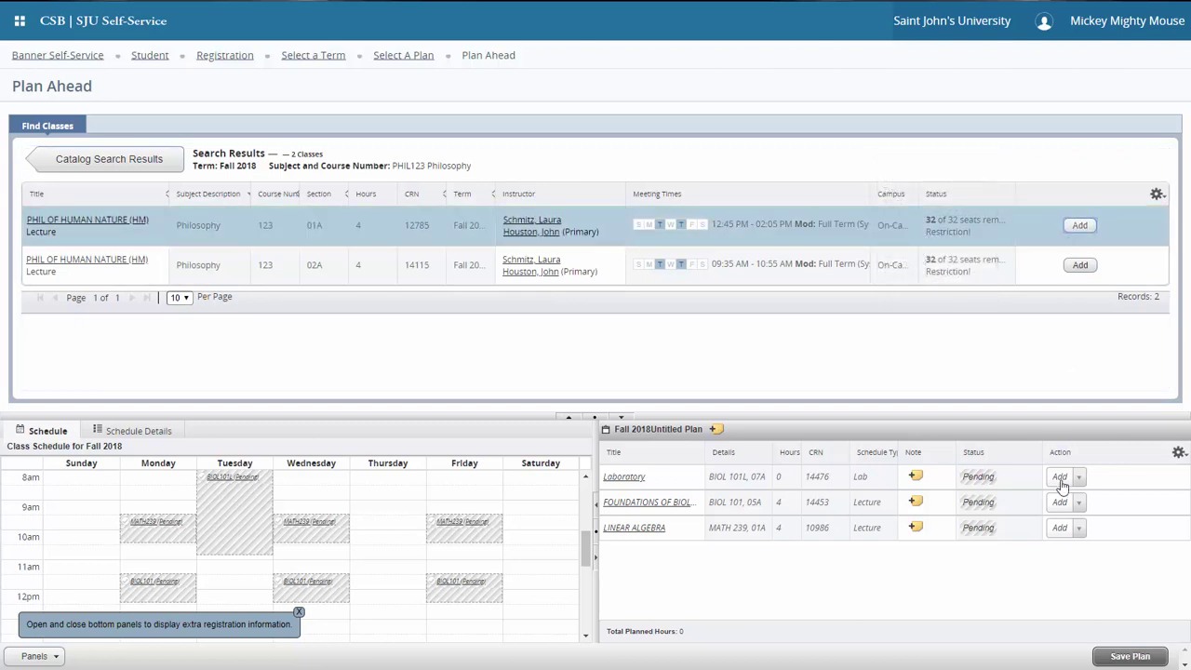
Save the Fall 2018 plan under the name plan1.
{"action": "left_click", "coordinate": [1127, 656]}
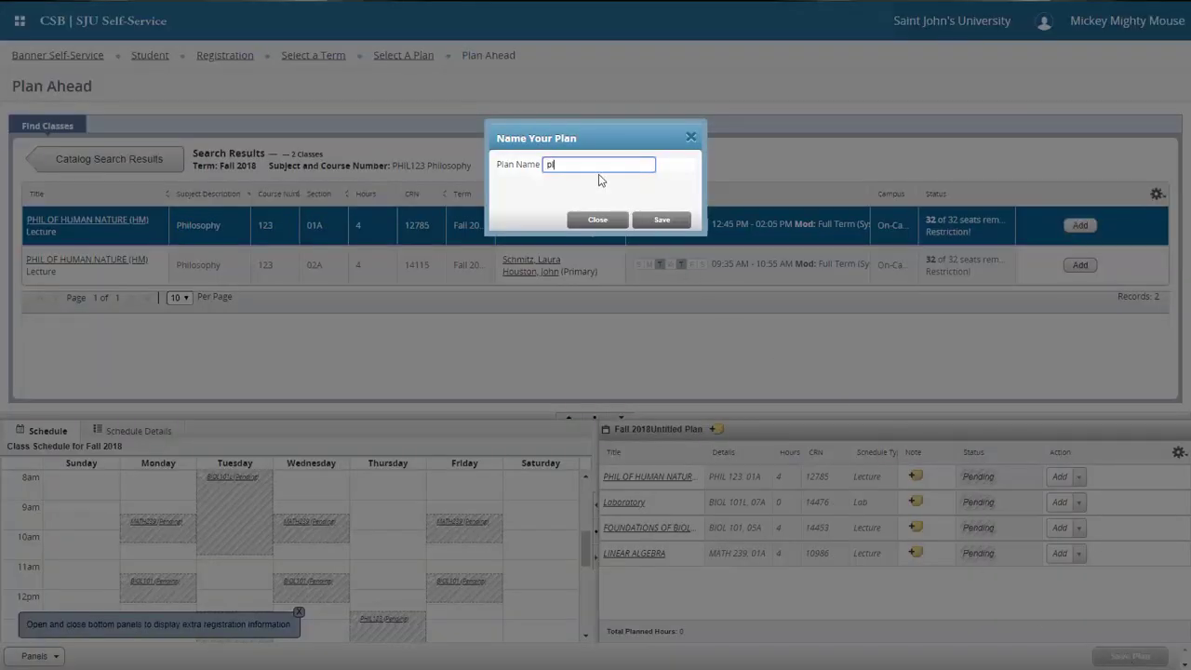
{"action": "left_click", "coordinate": [677, 220]}
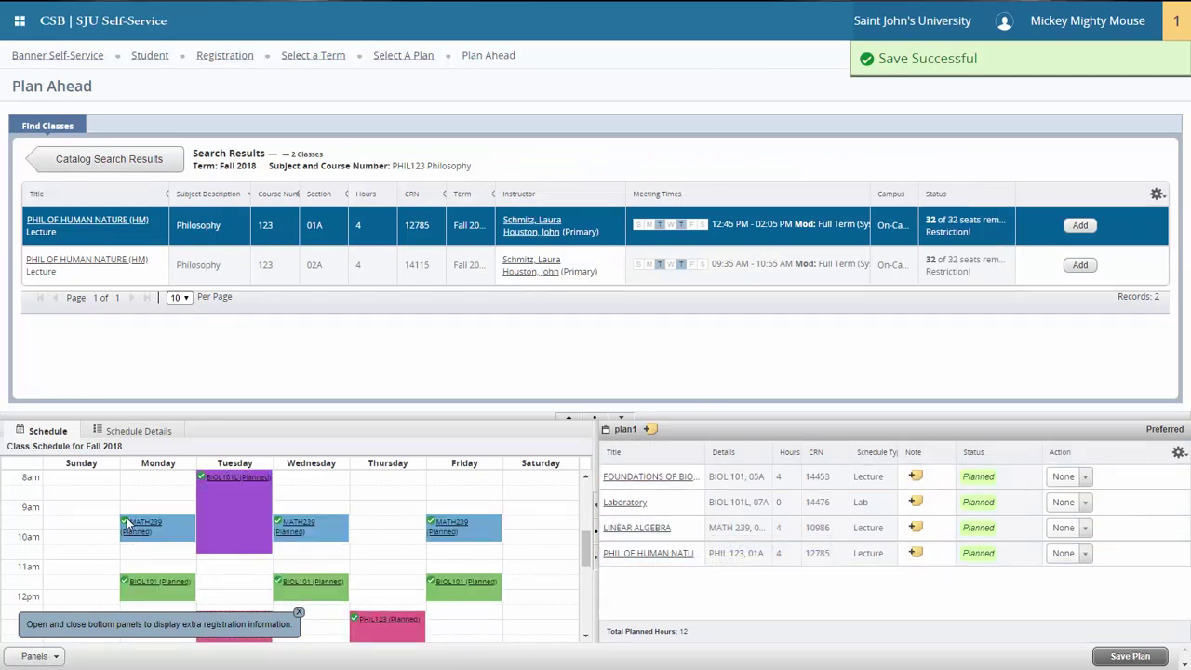
{"action": "scroll", "coordinate": [130, 523], "scroll_direction": "down", "scroll_amount": 3}
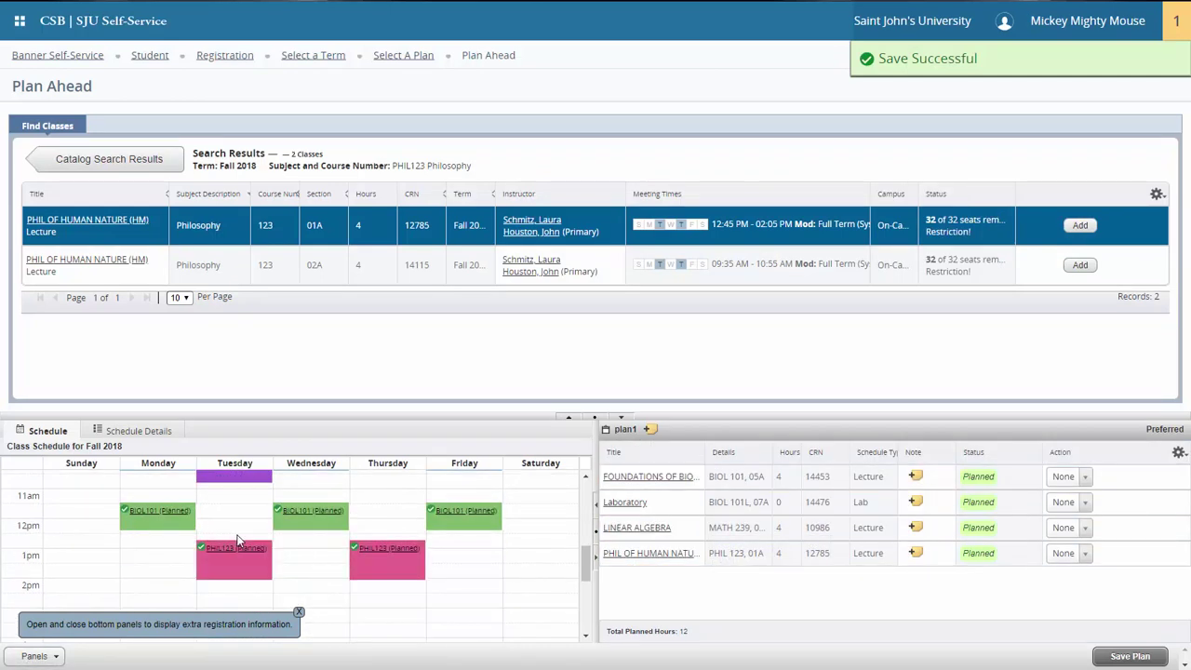
{"action": "scroll", "coordinate": [238, 544], "scroll_direction": "down", "scroll_amount": 3}
{"action": "scroll", "coordinate": [246, 547], "scroll_direction": "up", "scroll_amount": 10}
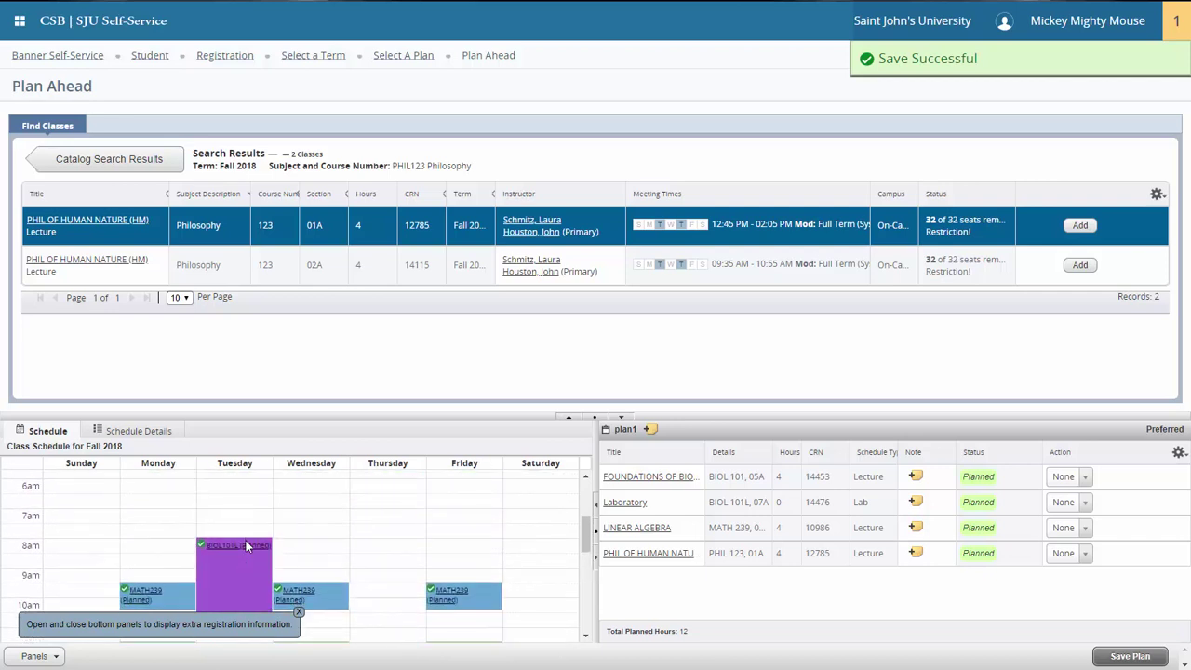
{"action": "scroll", "coordinate": [251, 544], "scroll_direction": "down", "scroll_amount": 2}
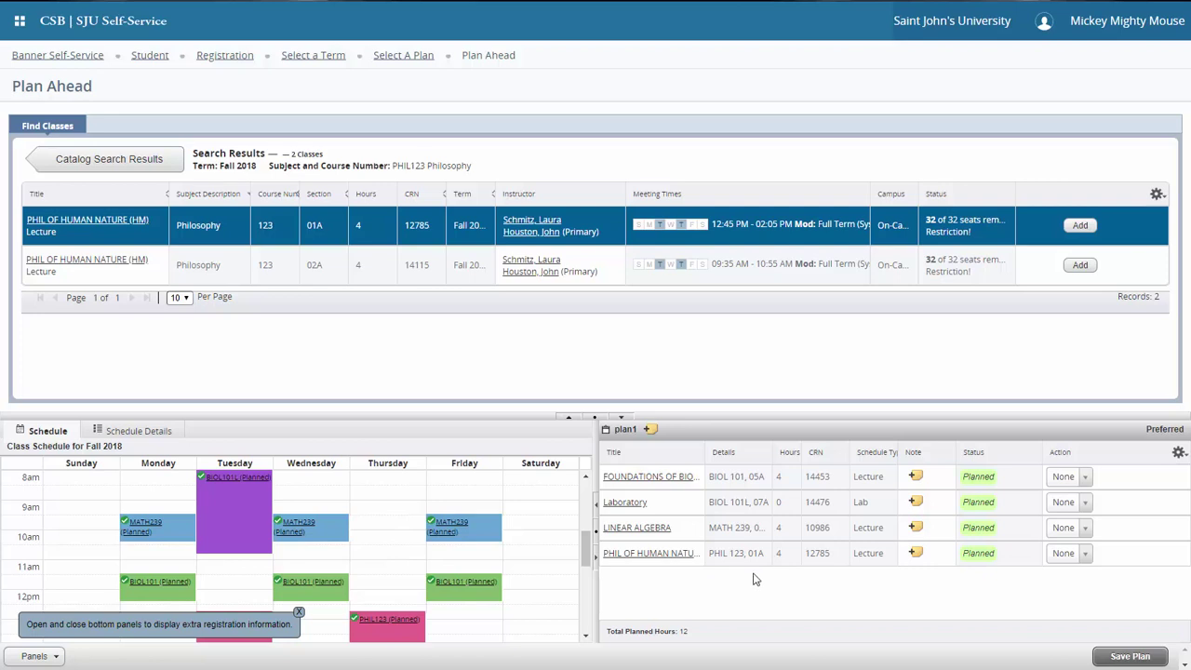
Check the Action options for the Biology and Philosophy courses, leaving them at None.
{"action": "left_click", "coordinate": [1086, 481]}
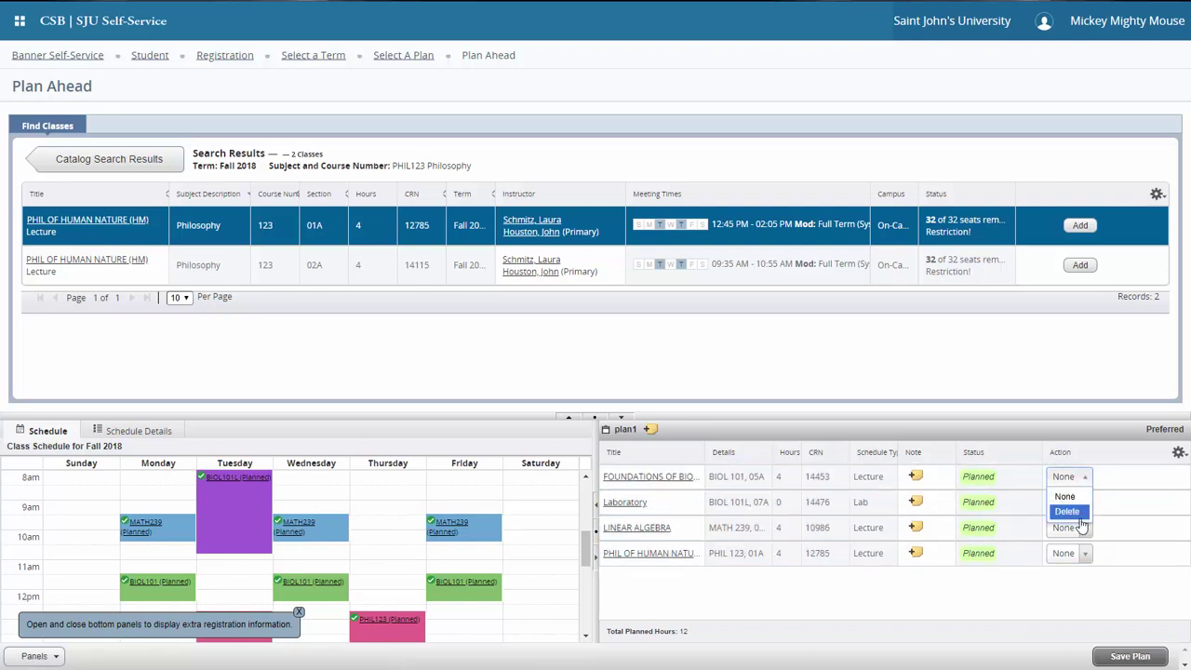
{"action": "left_click", "coordinate": [1079, 554]}
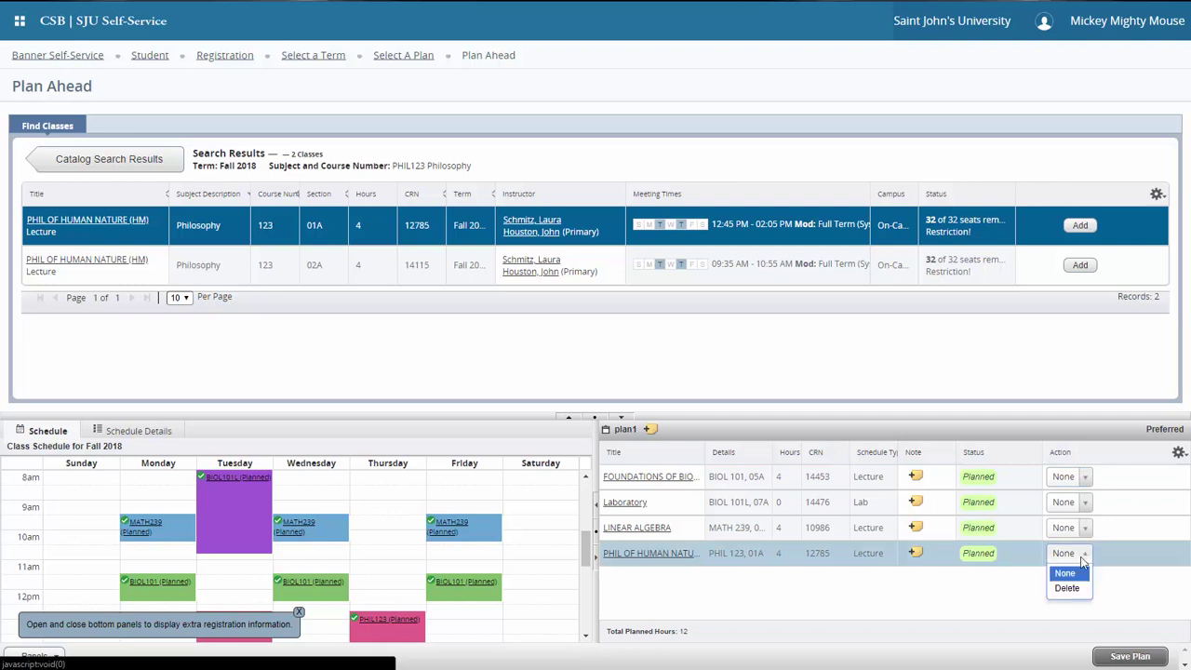
{"action": "left_click", "coordinate": [1123, 596]}
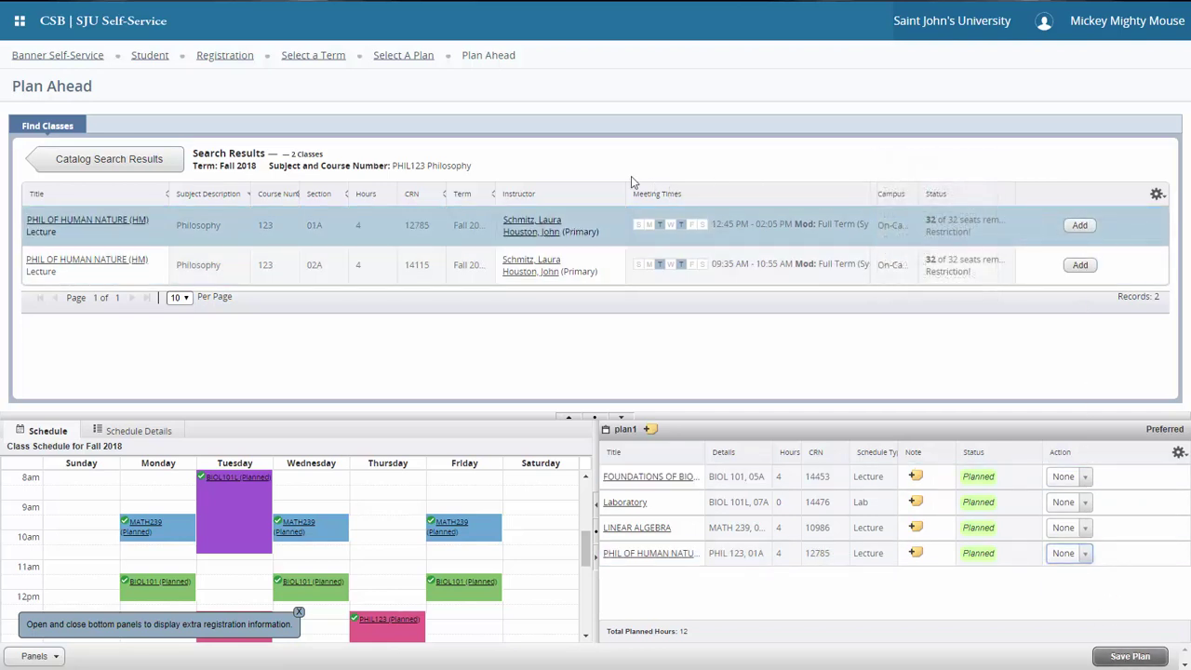
Start a new Fall 2018 plan and search for courses in the French subject.
{"action": "left_click", "coordinate": [419, 58]}
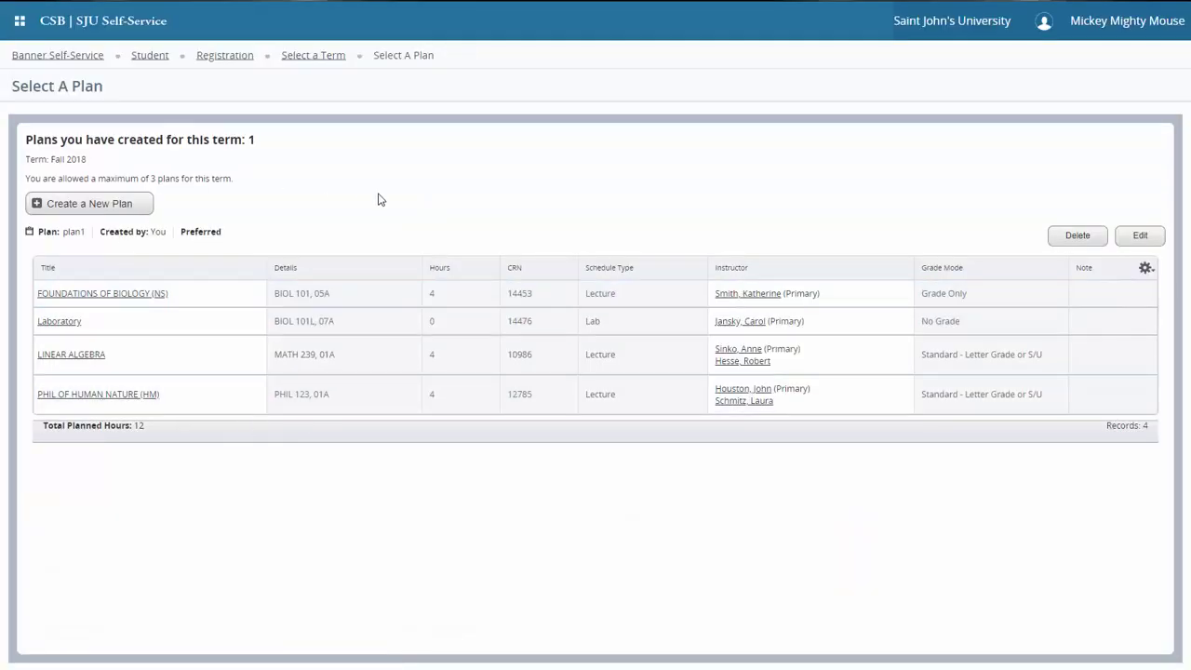
{"action": "left_click", "coordinate": [96, 211]}
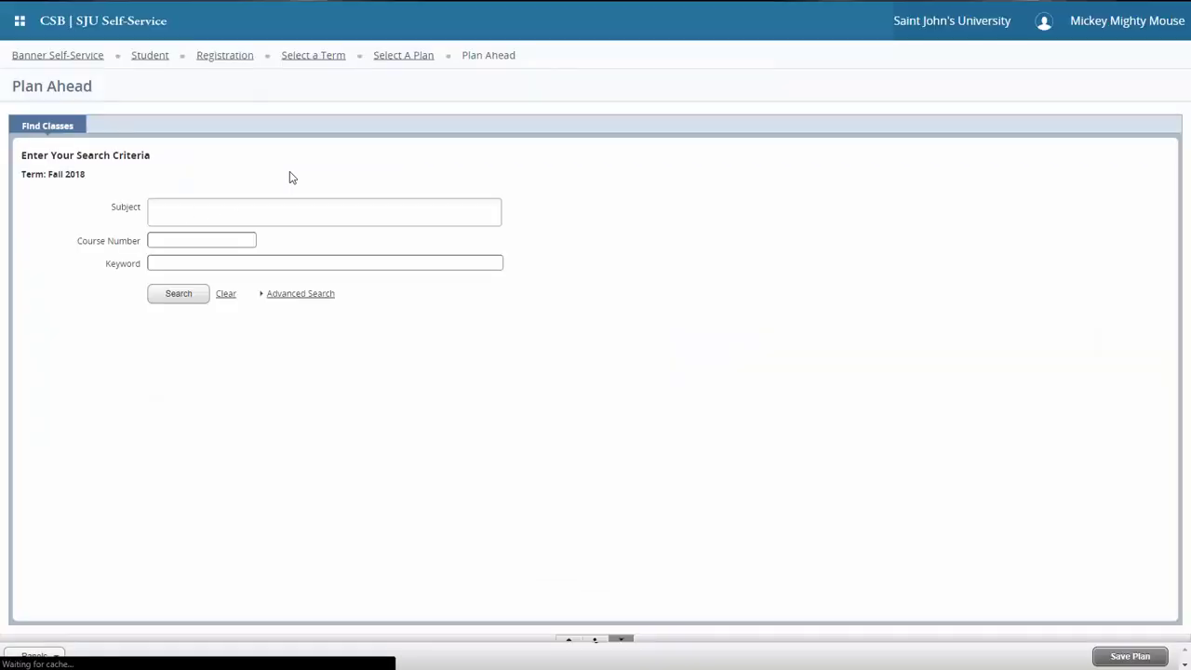
{"action": "left_click", "coordinate": [238, 210]}
{"action": "type", "text": "fren"}
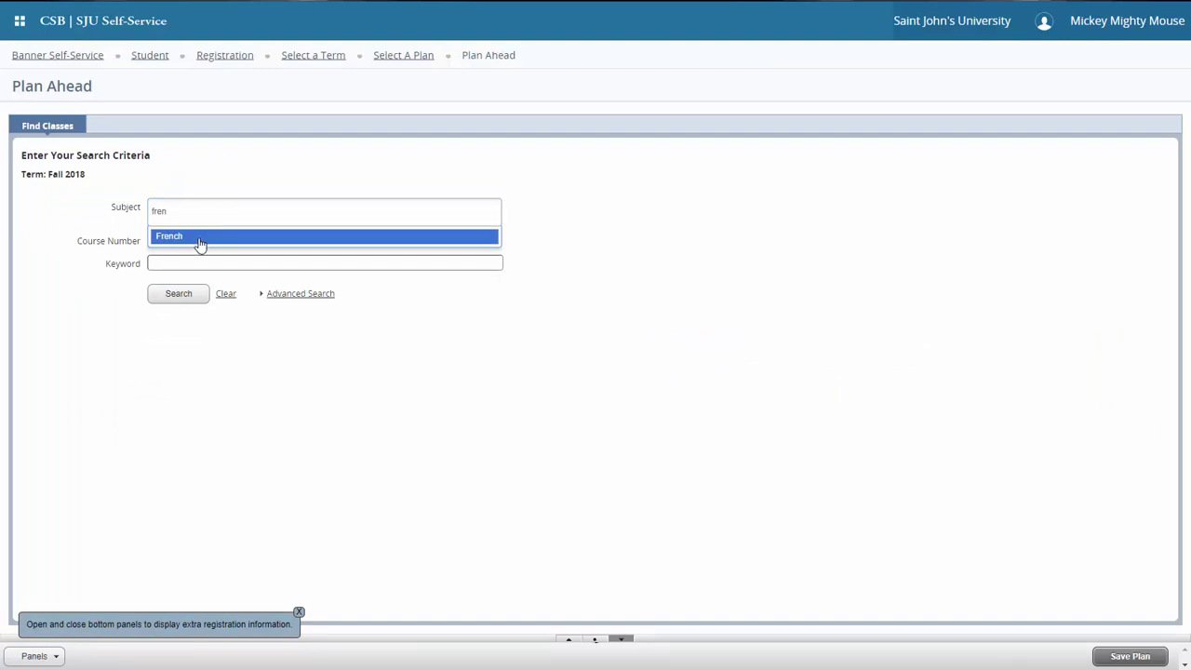
{"action": "left_click", "coordinate": [199, 237]}
{"action": "left_click", "coordinate": [181, 293]}
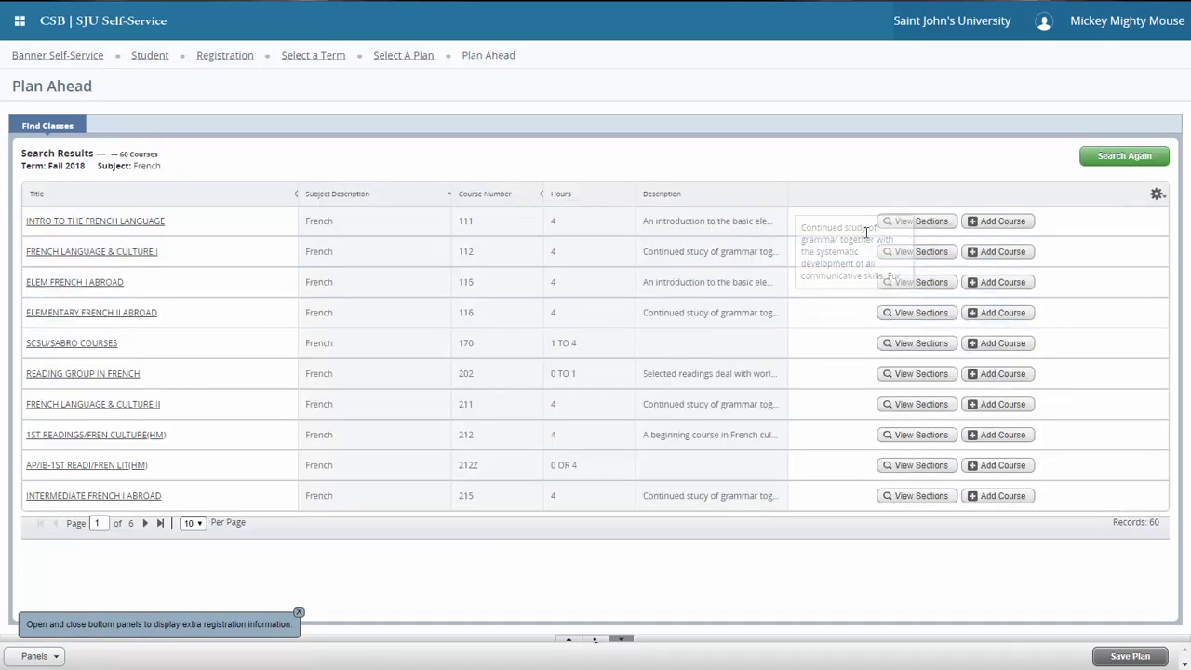
Plan Intro to the French Language, FREN 111 01A, and save the plan as 'french'.
{"action": "left_click", "coordinate": [901, 227]}
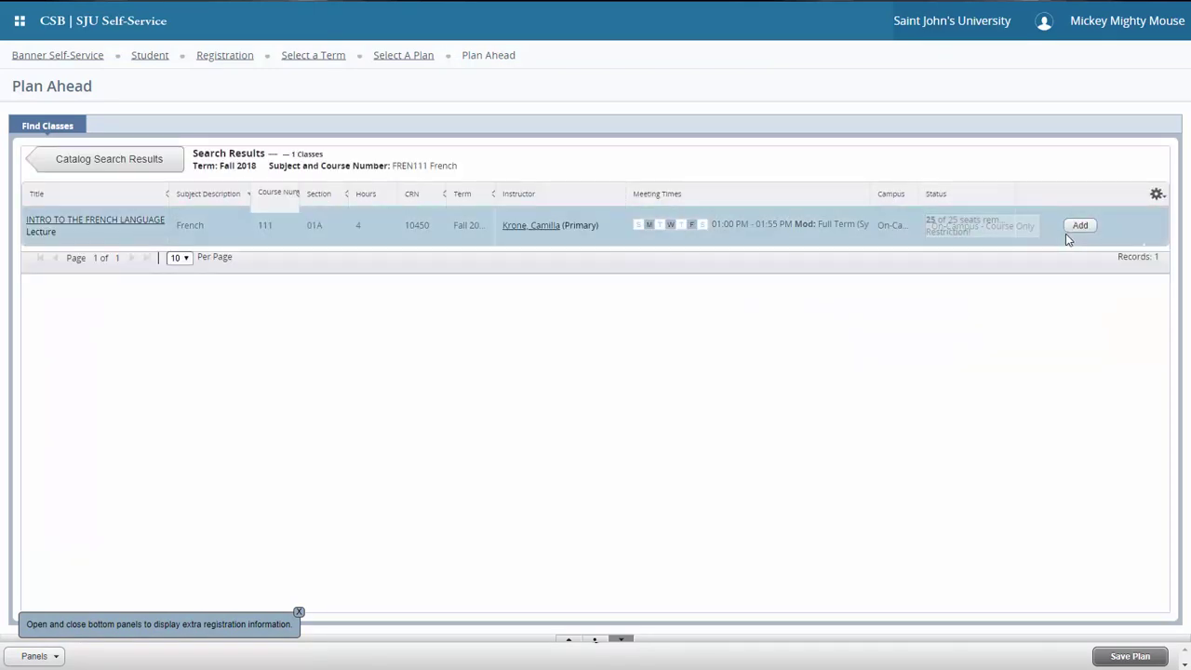
{"action": "left_click", "coordinate": [1113, 656]}
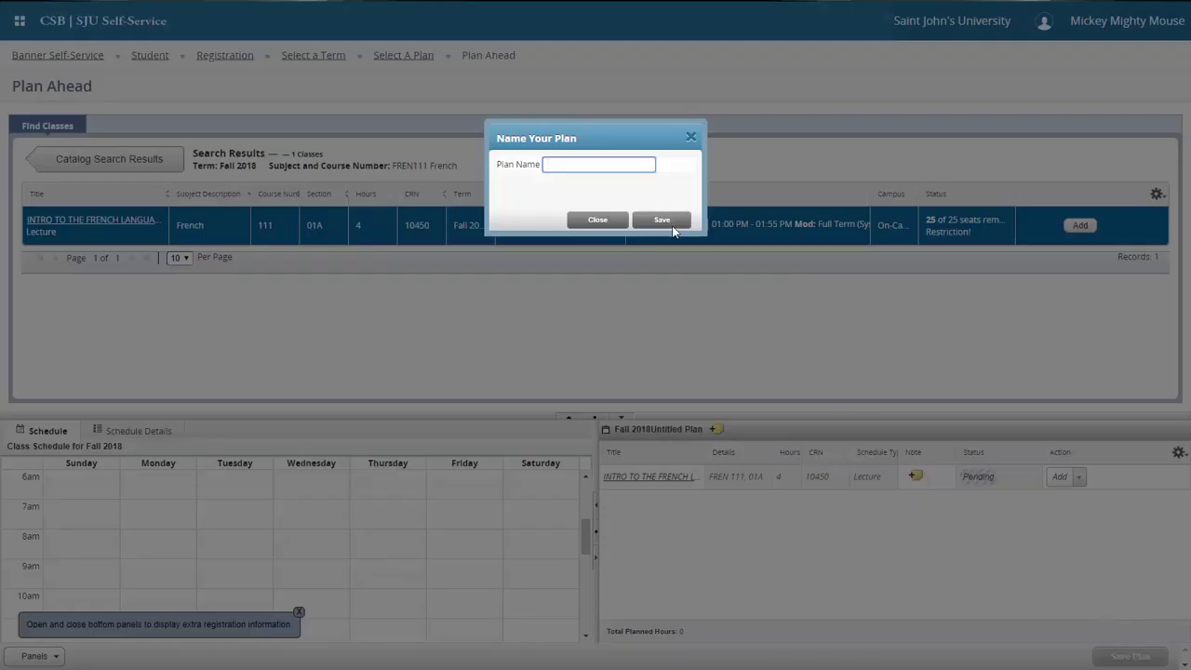
{"action": "type", "text": "fre"}
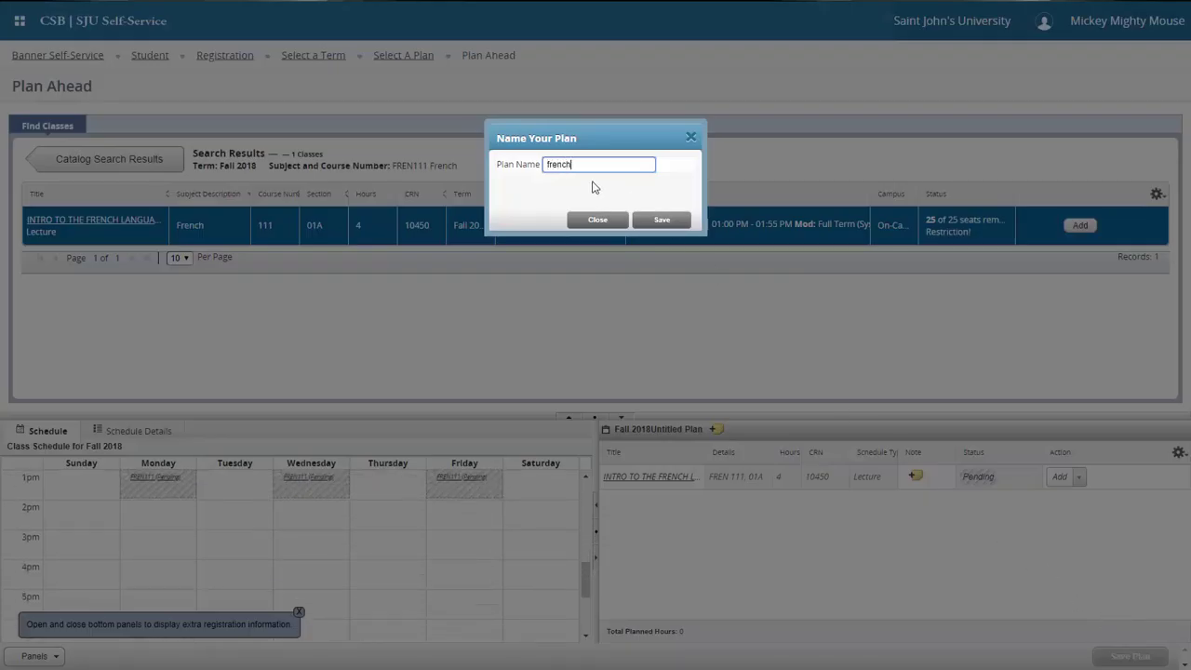
{"action": "type", "text": "nch"}
{"action": "left_click", "coordinate": [661, 219]}
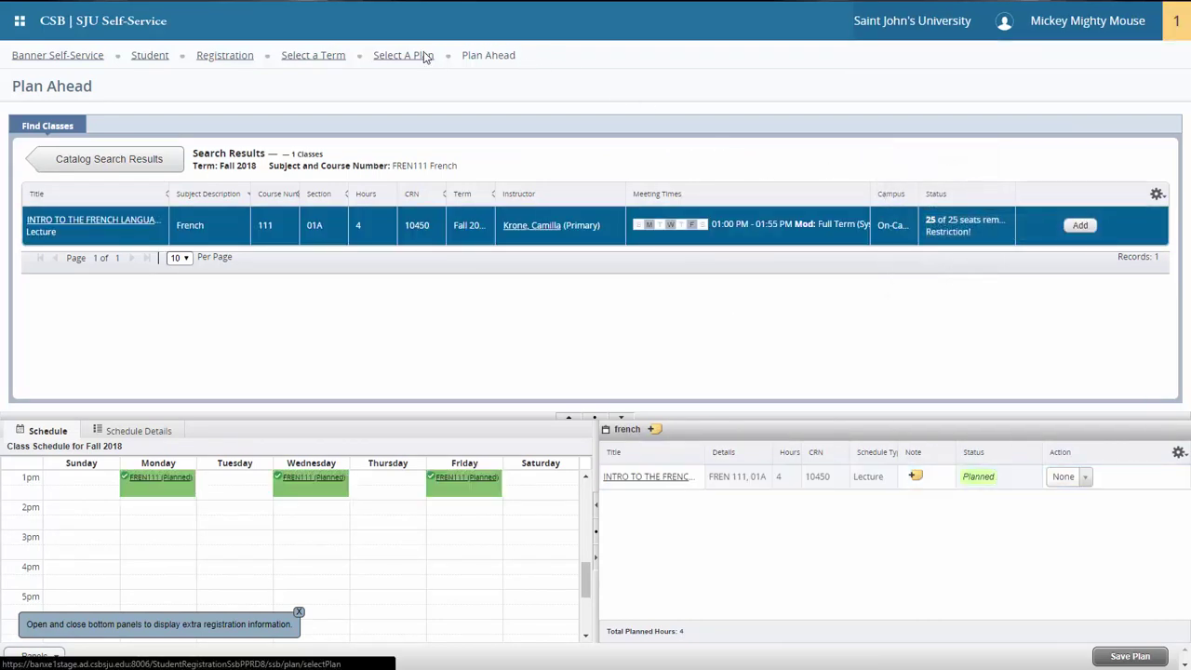
Return to the Select A Plan list and mark the french plan as Preferred.
{"action": "left_click", "coordinate": [423, 56]}
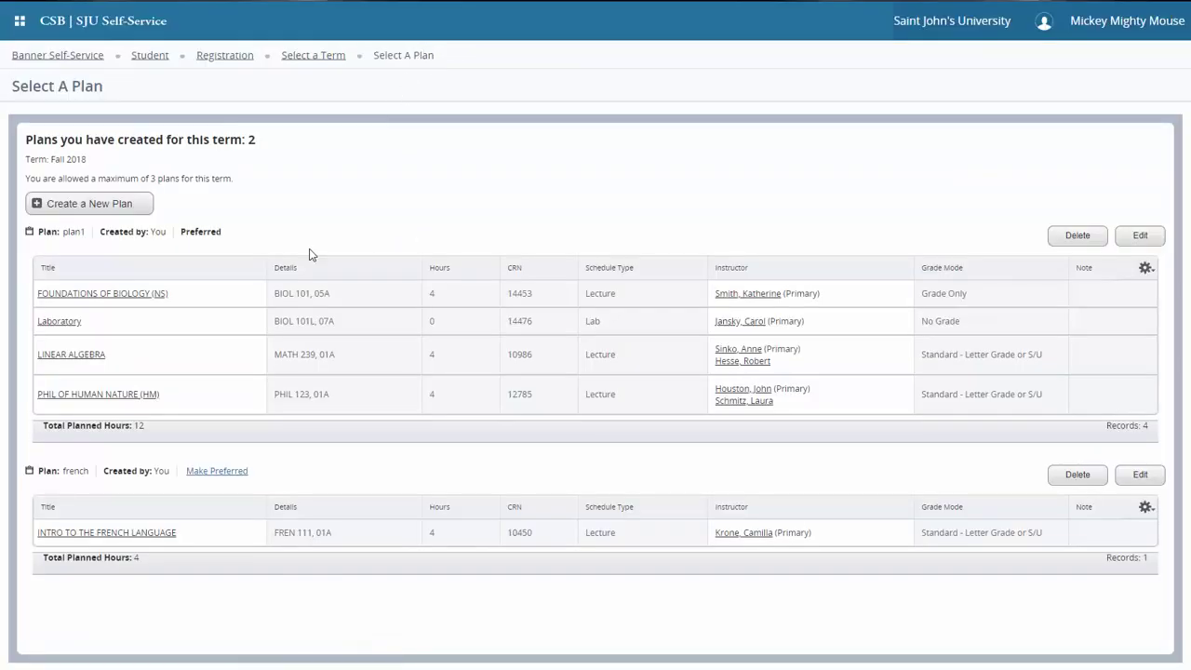
{"action": "left_click", "coordinate": [212, 472]}
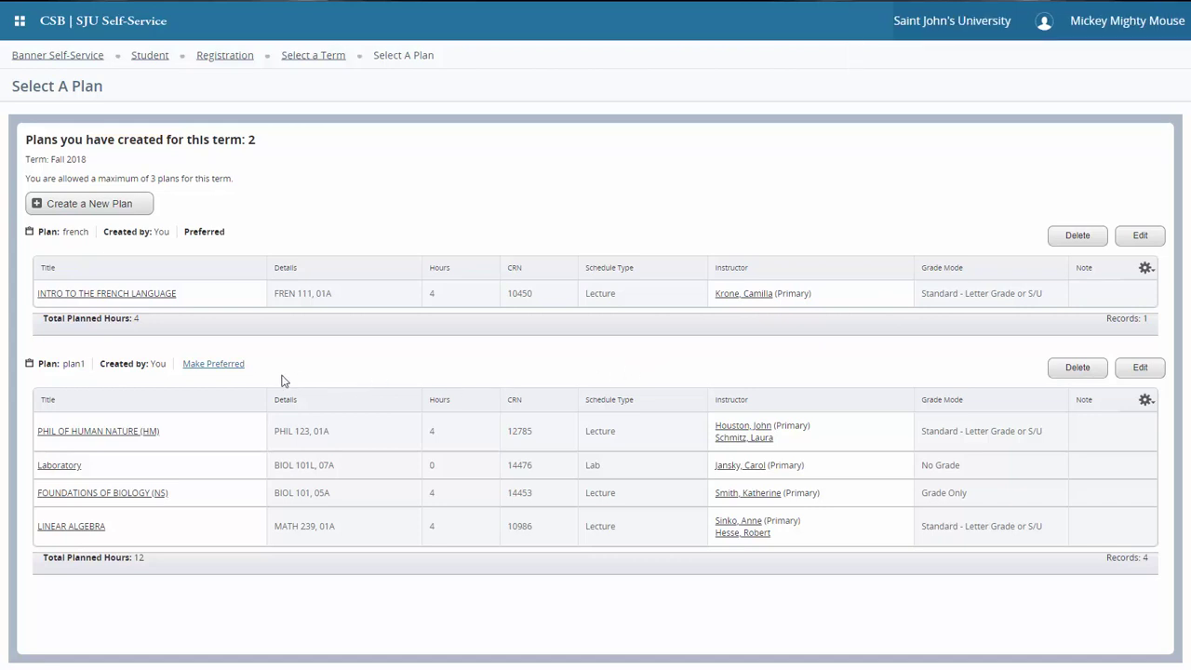
Mark plan1 as Preferred again, then delete the french plan.
{"action": "left_click", "coordinate": [223, 367]}
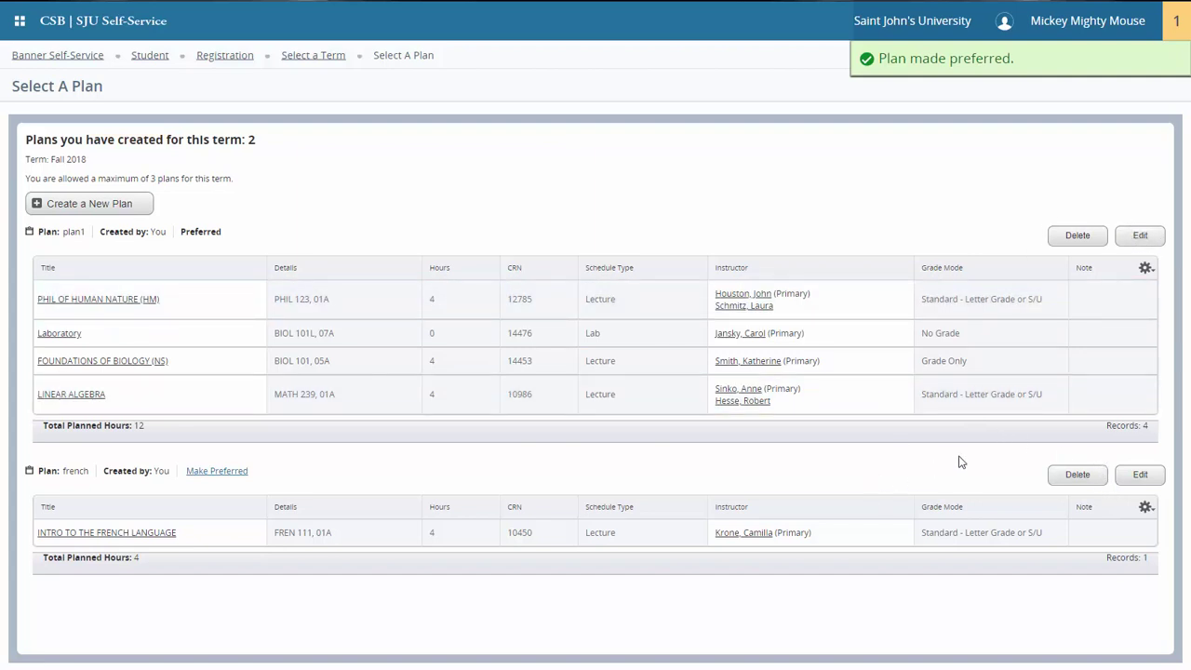
{"action": "left_click", "coordinate": [1075, 478]}
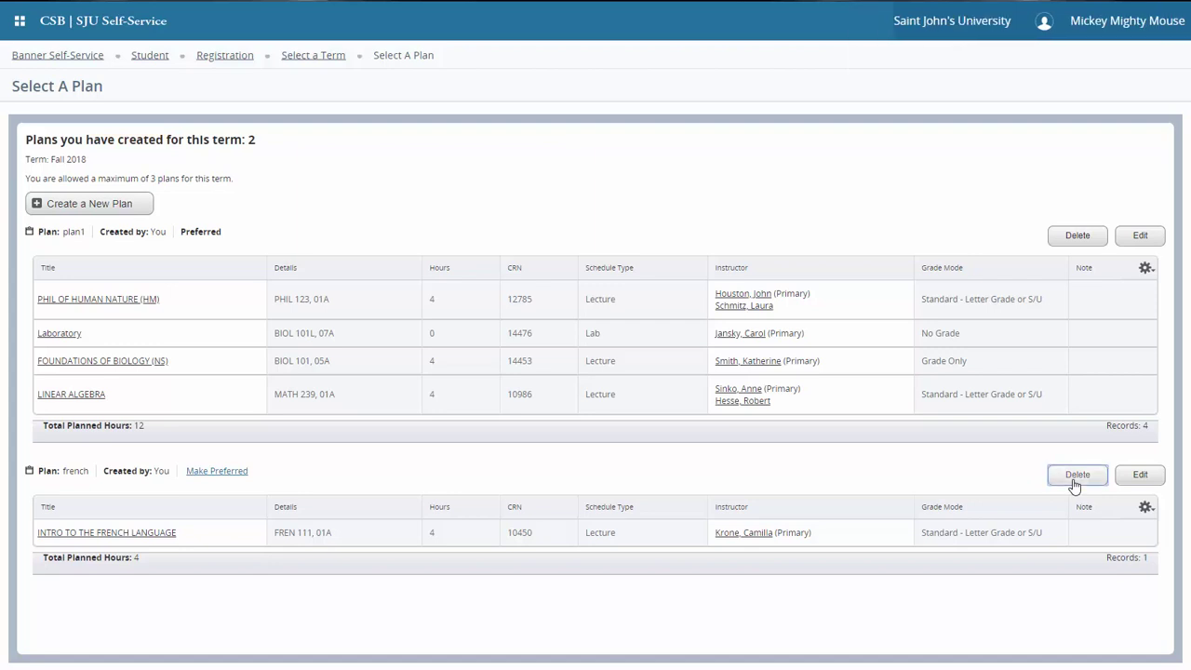